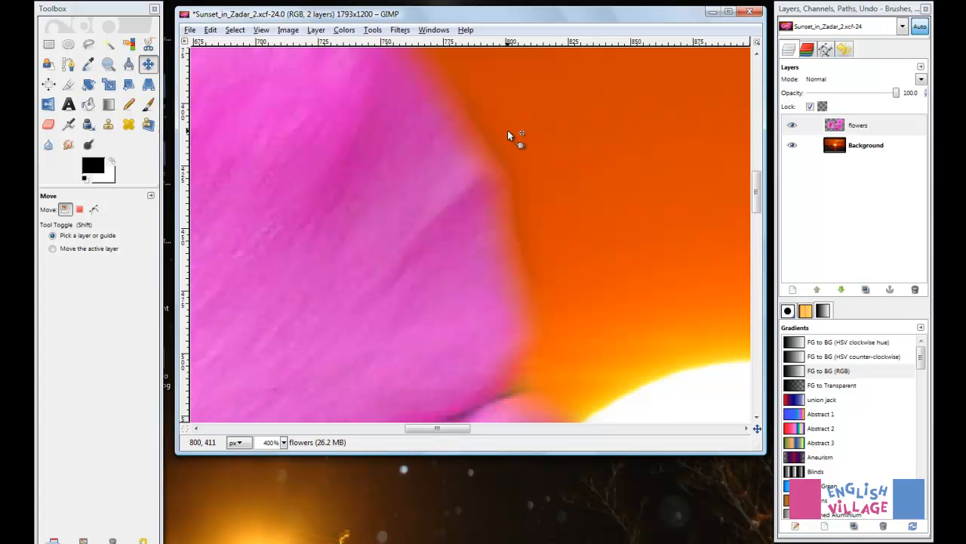
Start saving the flower composition under a new name, entering sunset flowers.xcf as the file name
key("1")
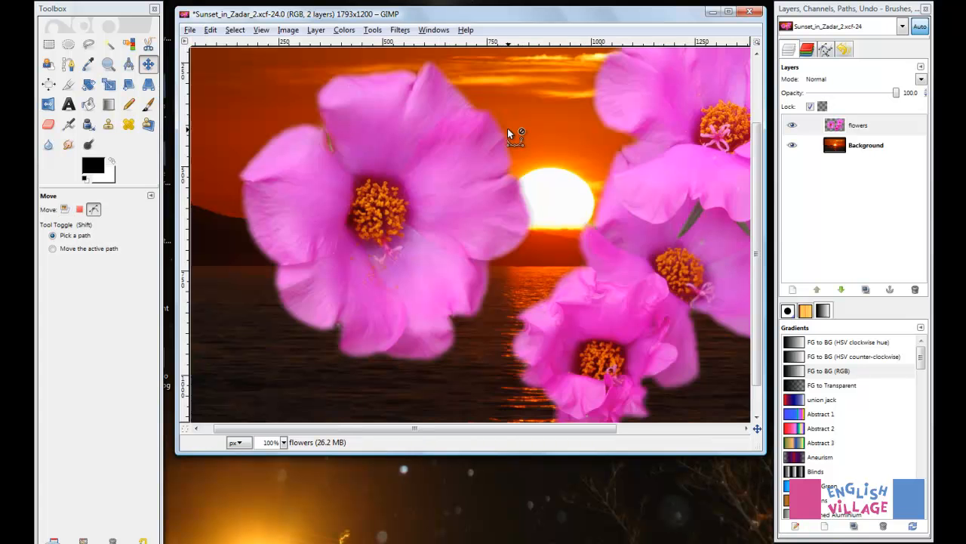
scroll(507, 128, "down", 1)
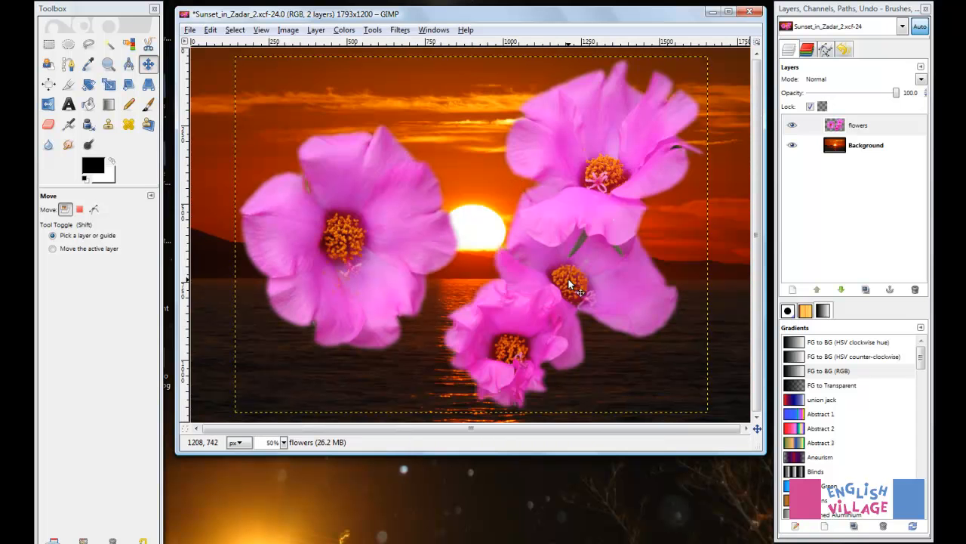
left_click(189, 30)
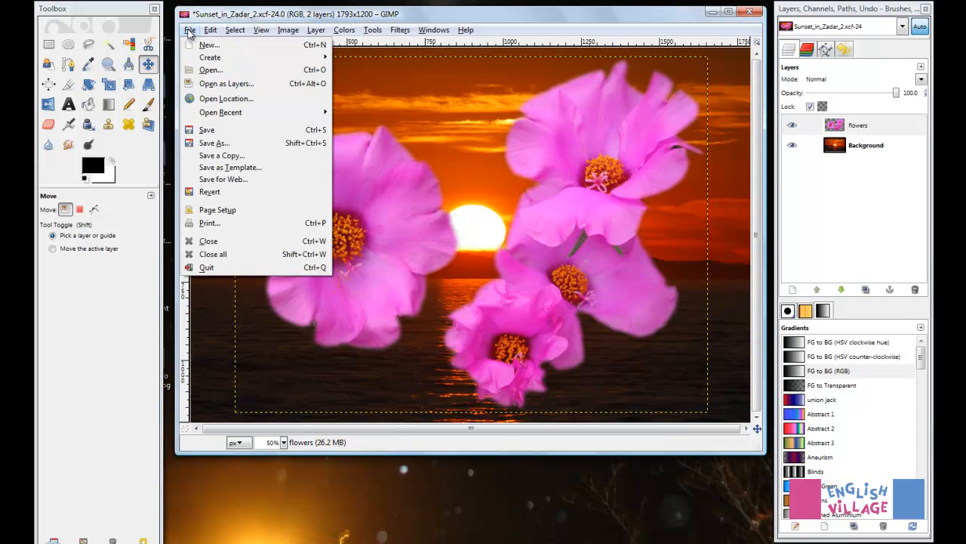
left_click(215, 143)
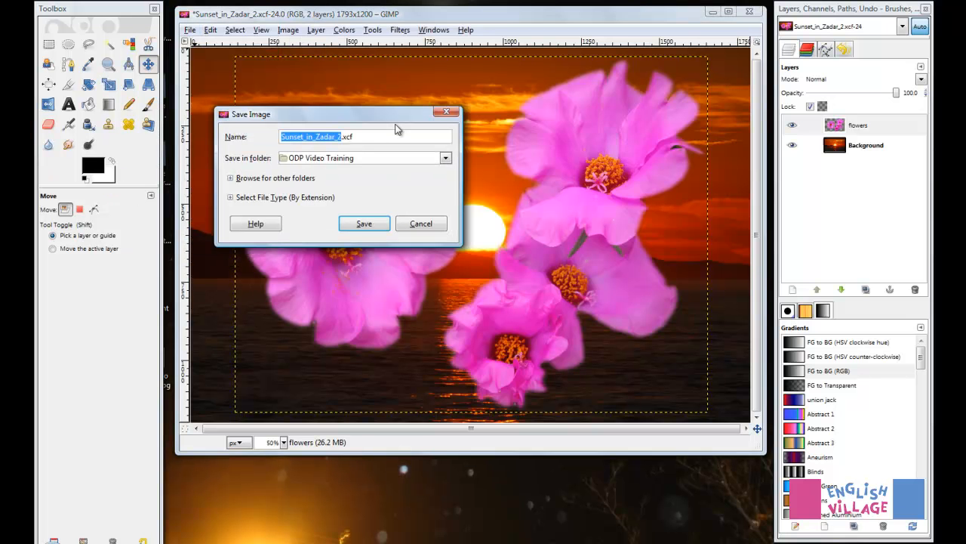
type("sunset flowers")
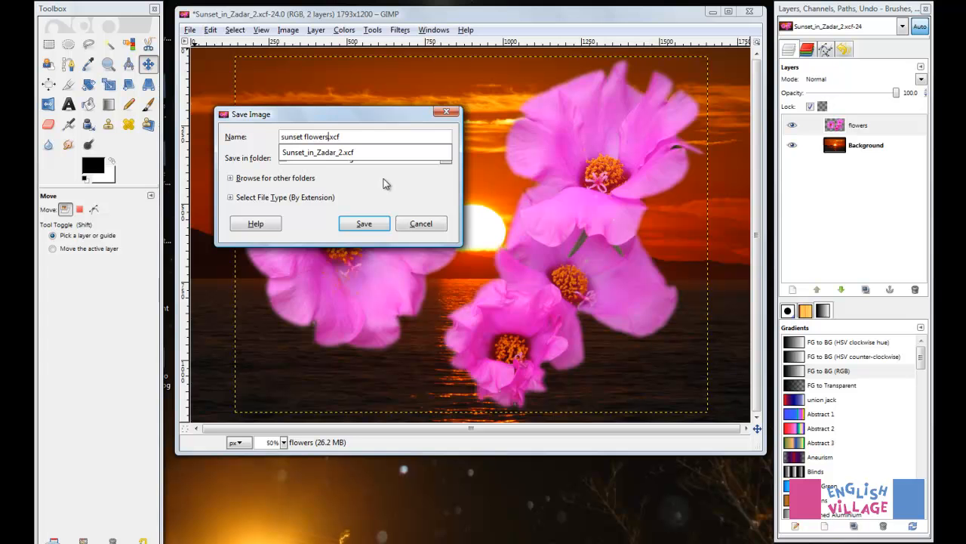
left_click(384, 180)
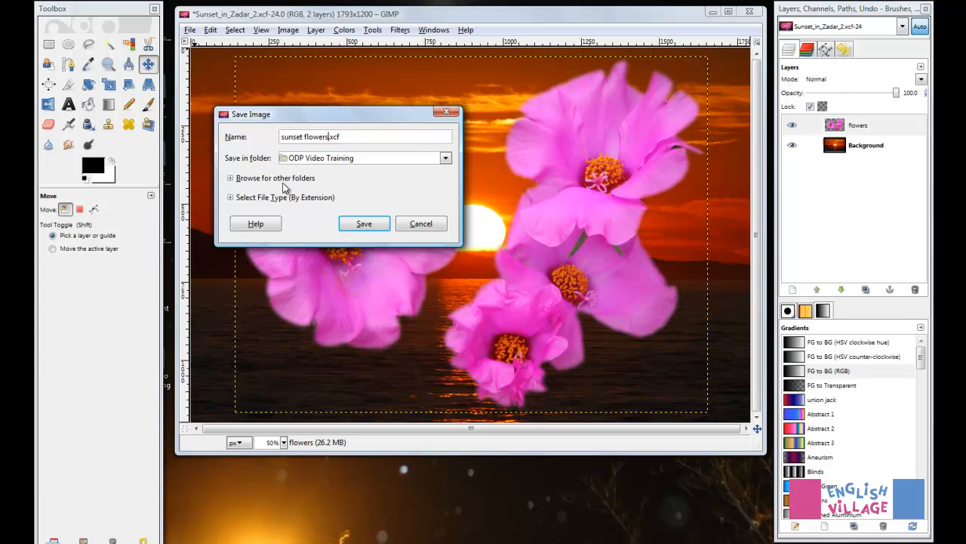
Browse the ODP Video Training folder and preview the files Artistic Filters.xcf and circles.jpg
left_click(231, 178)
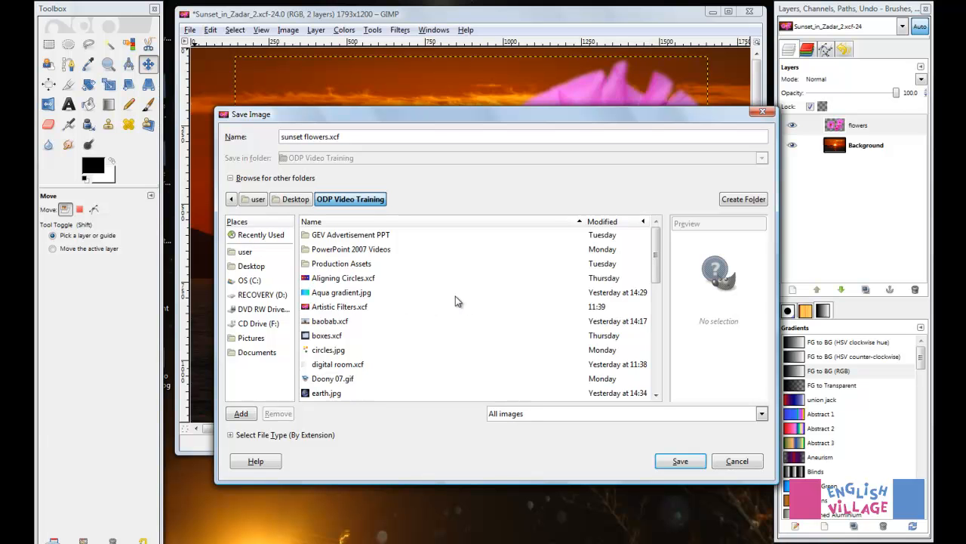
left_click(358, 308)
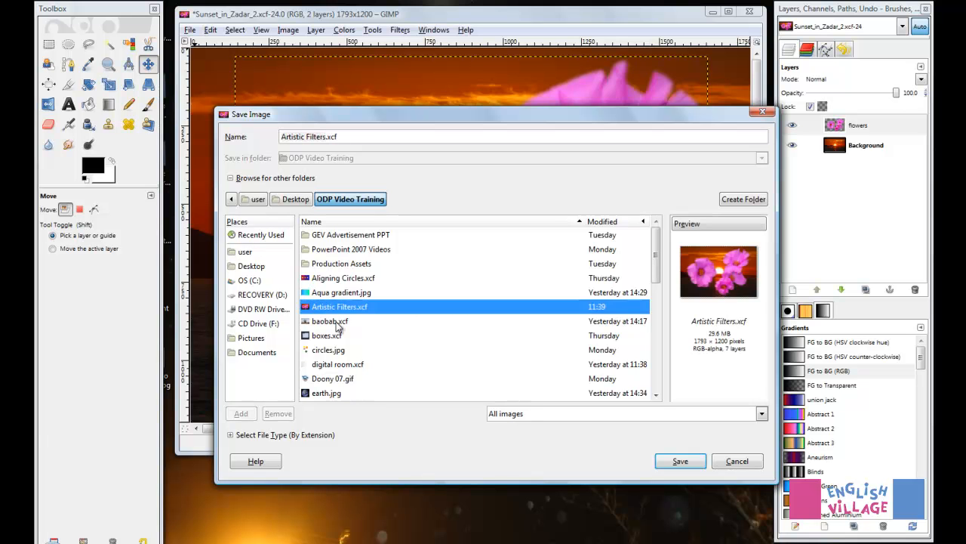
left_click(335, 349)
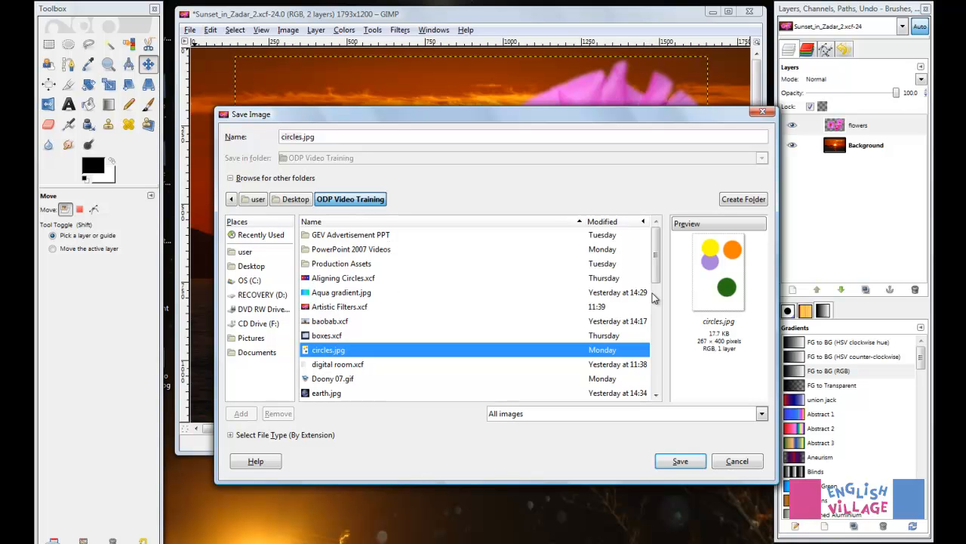
Set the file name to sunset flowers.jpg and collapse the folder browser
double_click(302, 137)
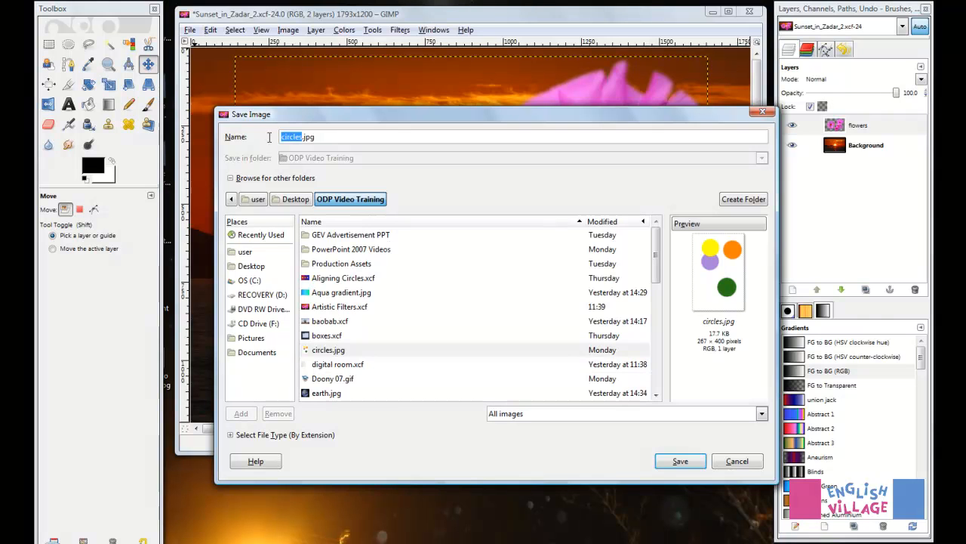
type("sunset flowe")
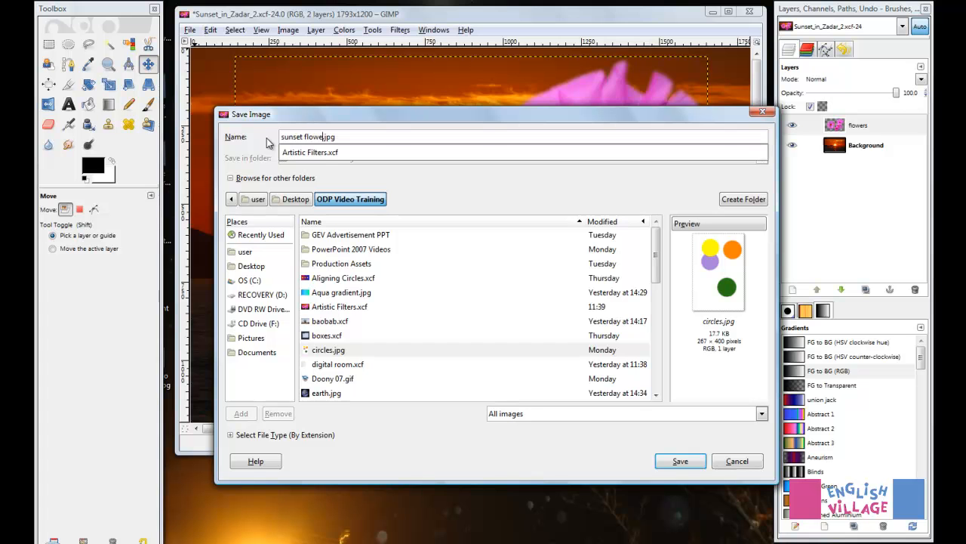
type("rs")
left_click(233, 186)
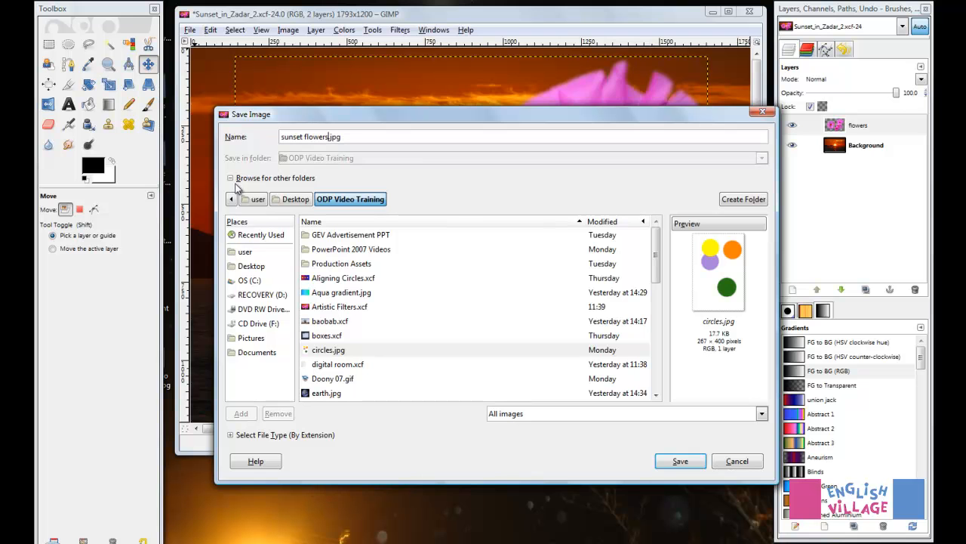
left_click(231, 179)
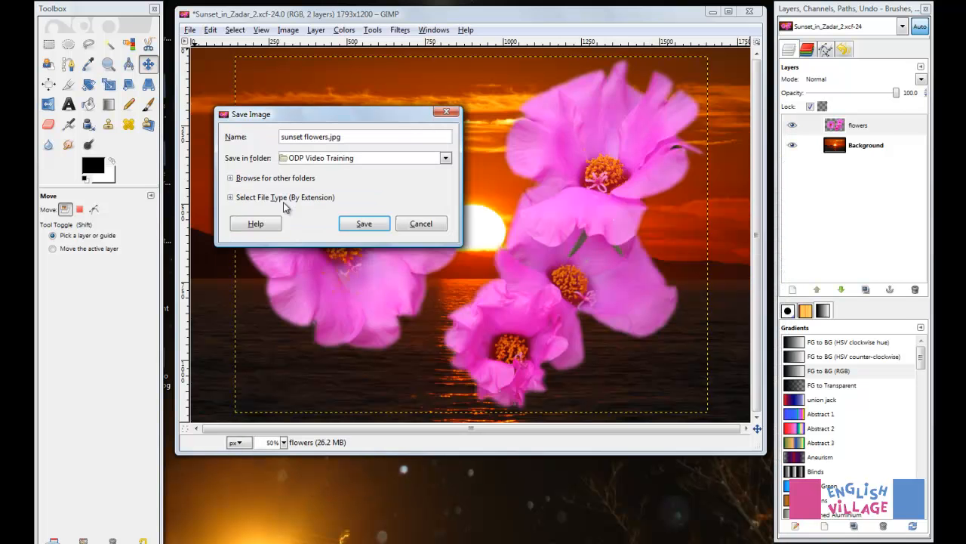
Select JPEG image as the file type and submit the save, moving the export prompt clear of the save dialog
left_click(231, 198)
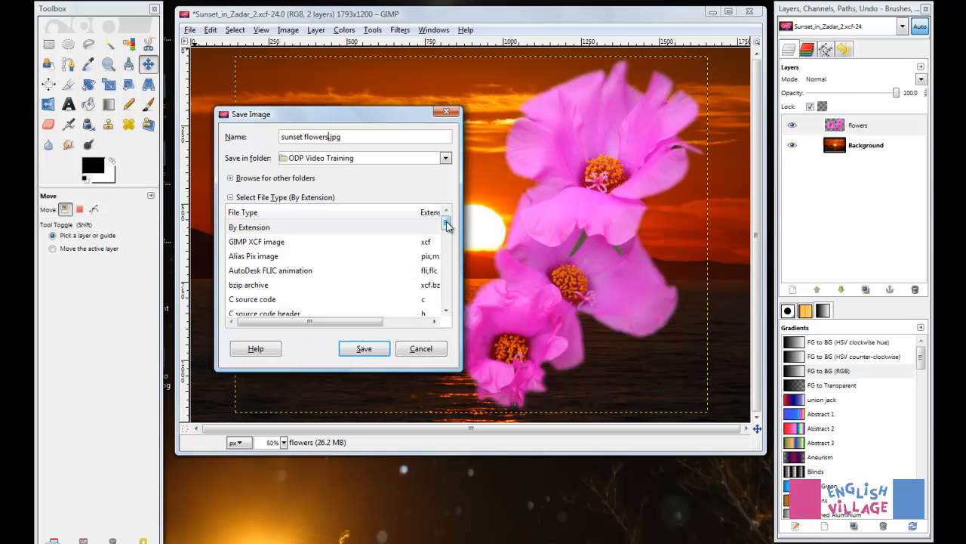
mouse_move(446, 225)
left_mouse_down()
mouse_move(446, 293)
mouse_move(448, 253)
left_mouse_up()
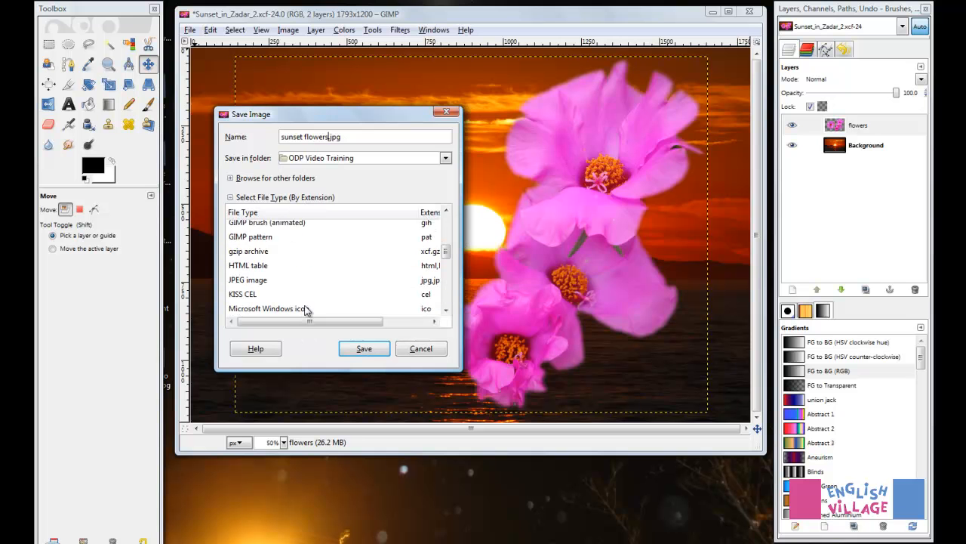
left_click(287, 280)
left_click(364, 349)
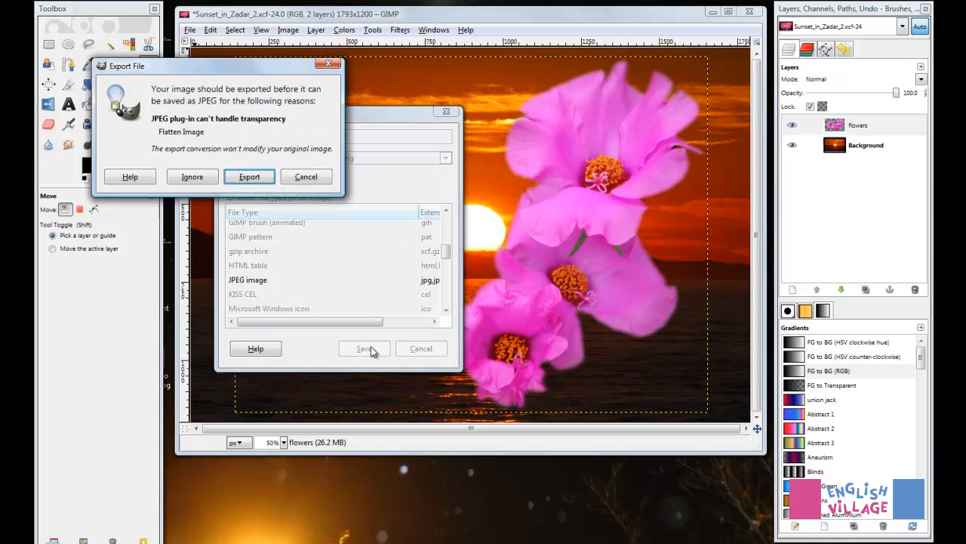
left_click_drag(259, 66, 612, 114)
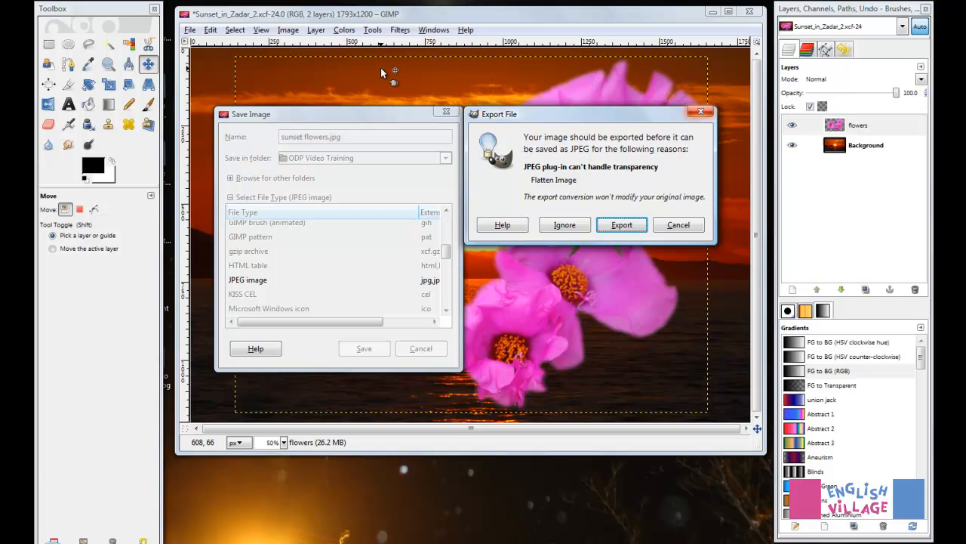
Hide the Background layer to examine the transparency around the flowers, and show it again
left_click(865, 129)
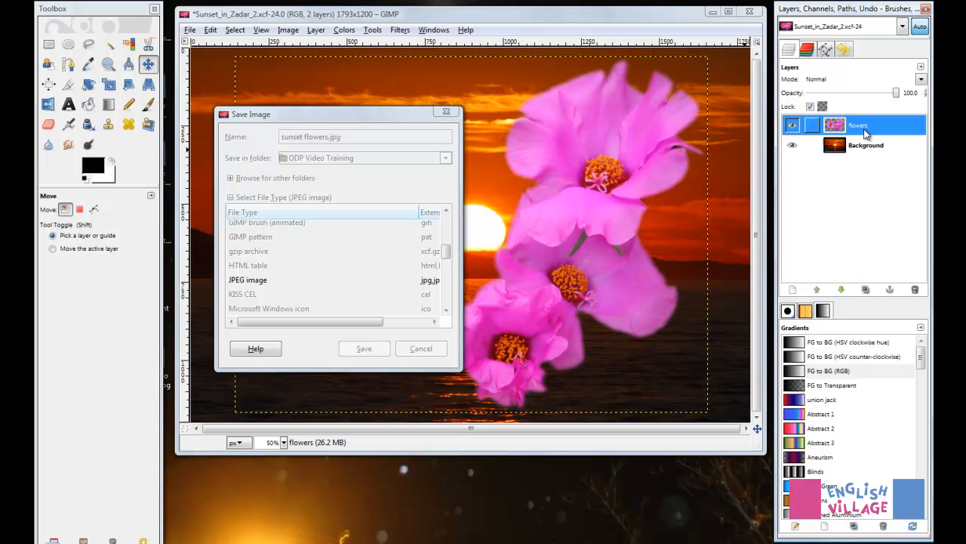
left_click(792, 145)
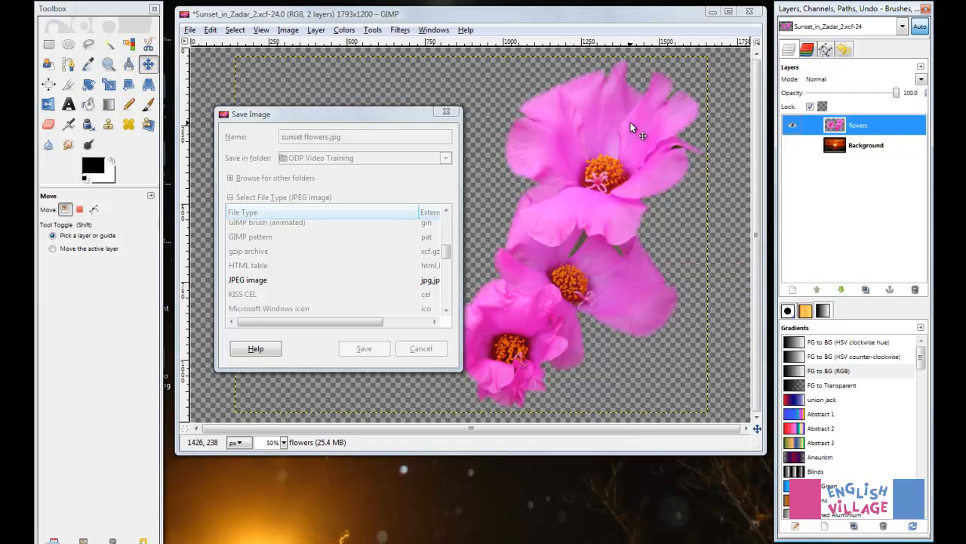
left_click(792, 145)
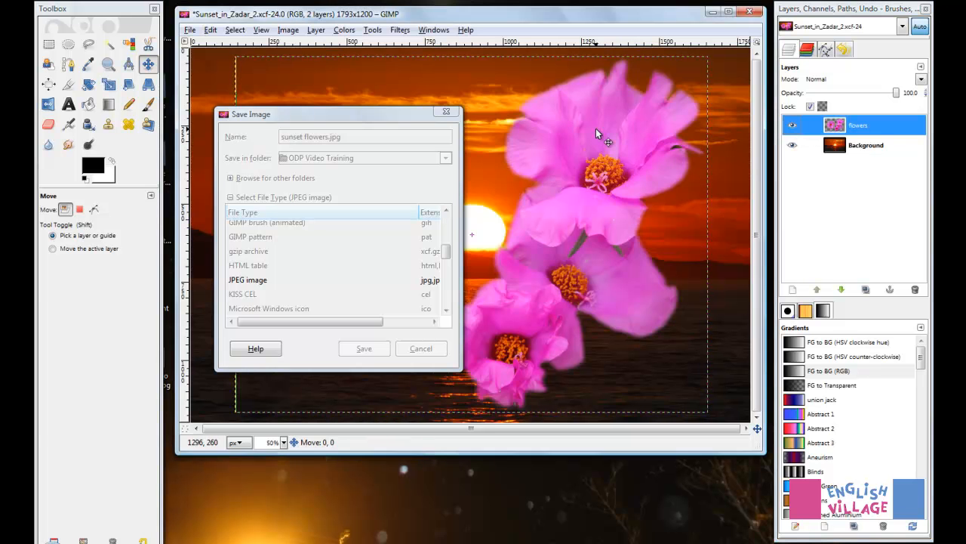
Move the flowers layer slightly to the right over the sunset background
mouse_move(595, 128)
left_mouse_down()
mouse_move(551, 134)
mouse_move(613, 129)
left_mouse_up()
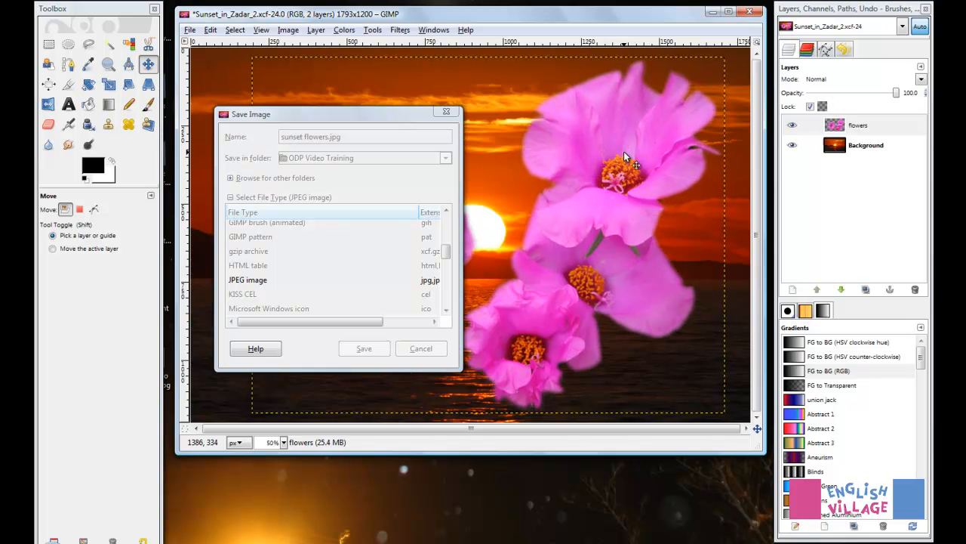
mouse_move(909, 94)
left_mouse_down()
mouse_move(828, 92)
mouse_move(907, 98)
left_mouse_up()
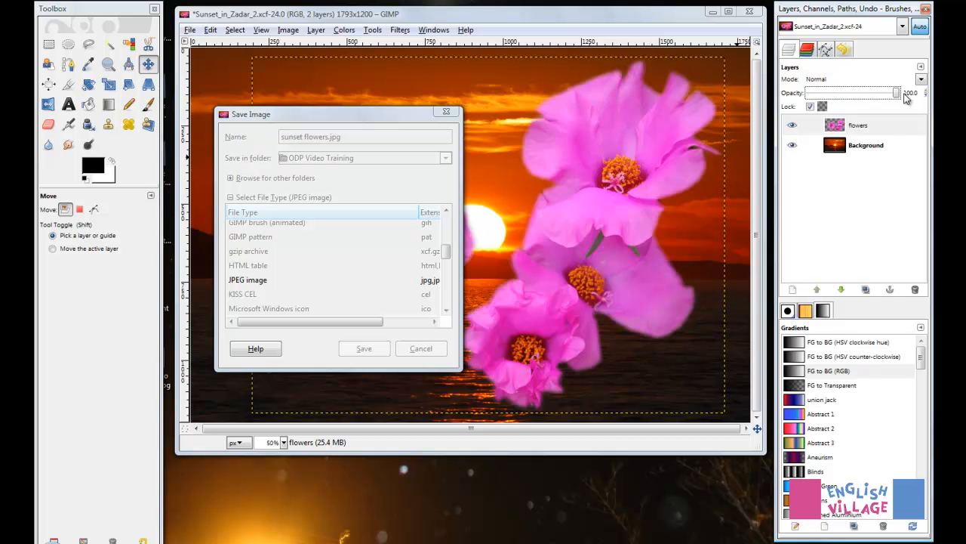
left_click(885, 125)
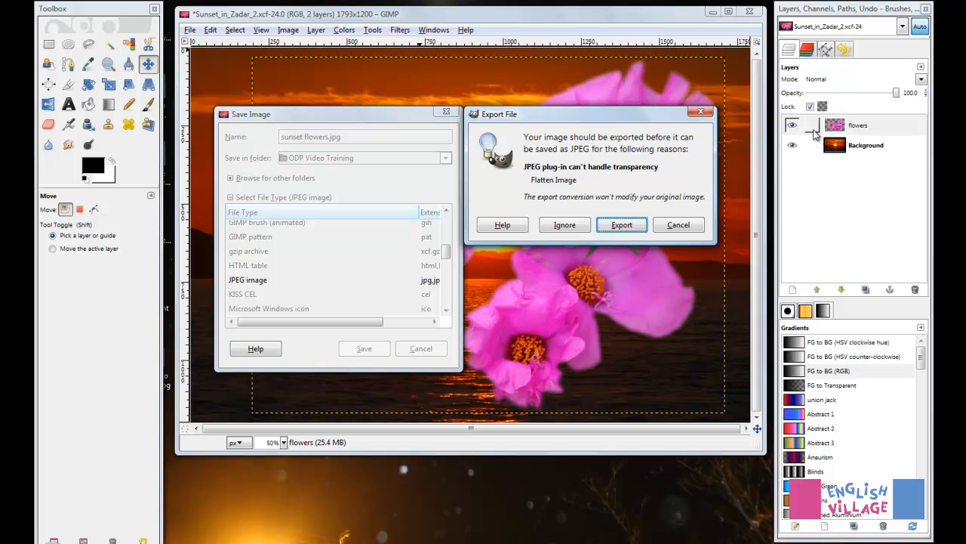
Export the image flattened for JPEG and turn on the preview in the image window
left_click(621, 227)
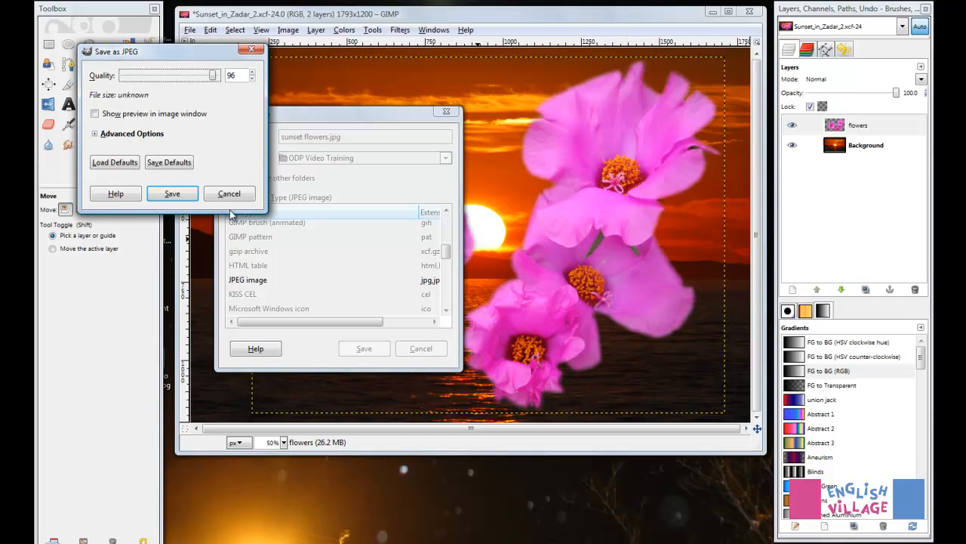
left_click_drag(226, 52, 850, 124)
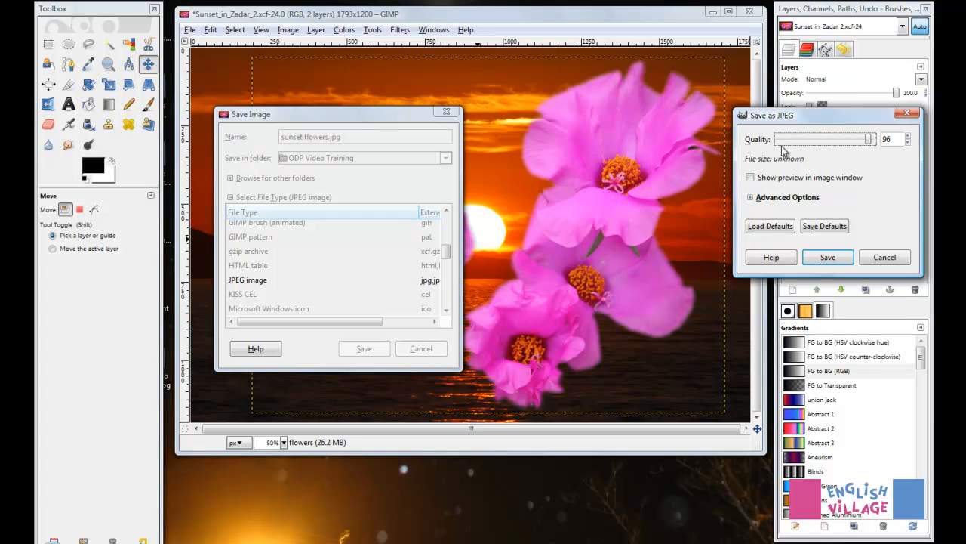
left_click(752, 180)
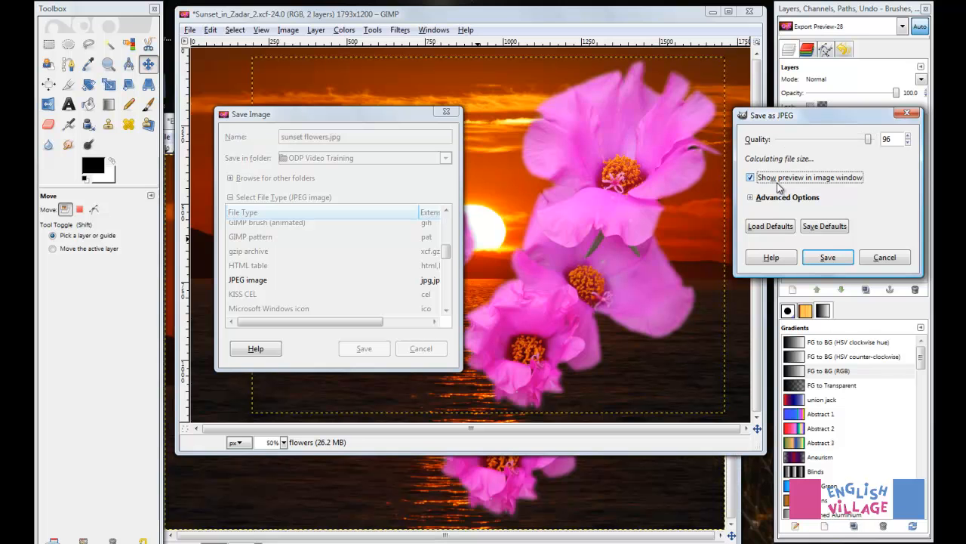
Minimize the original image window and move the dialogs aside so the JPEG preview is unobstructed
left_click(172, 126)
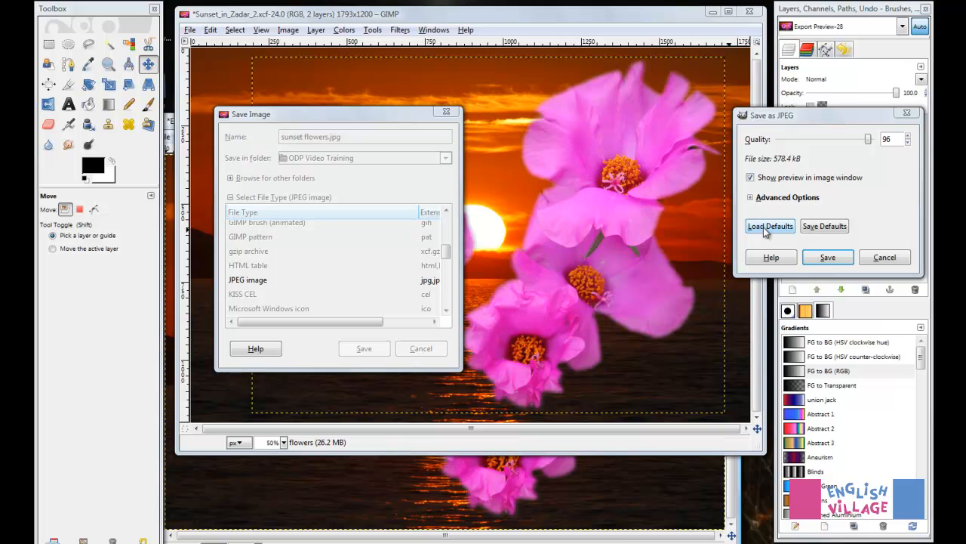
left_click(713, 11)
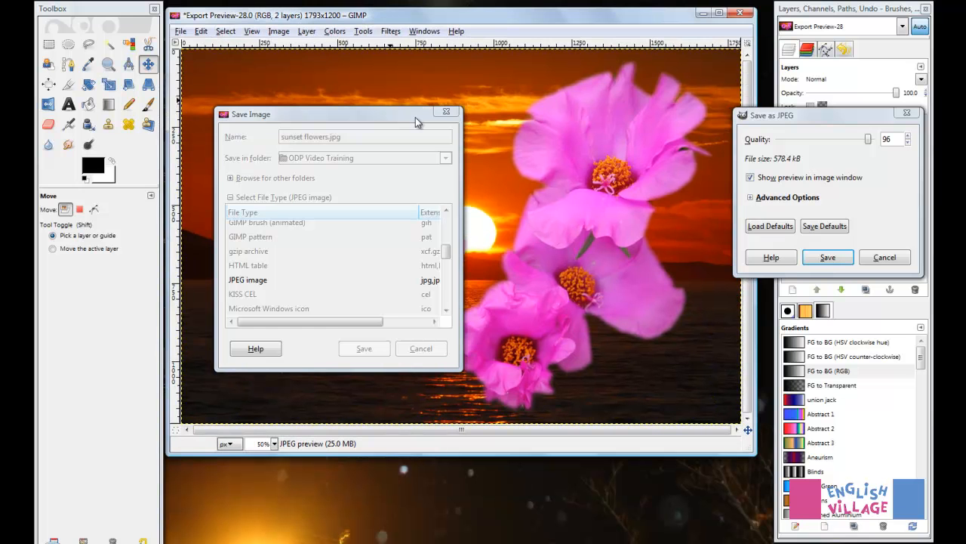
left_click_drag(406, 119, 117, 129)
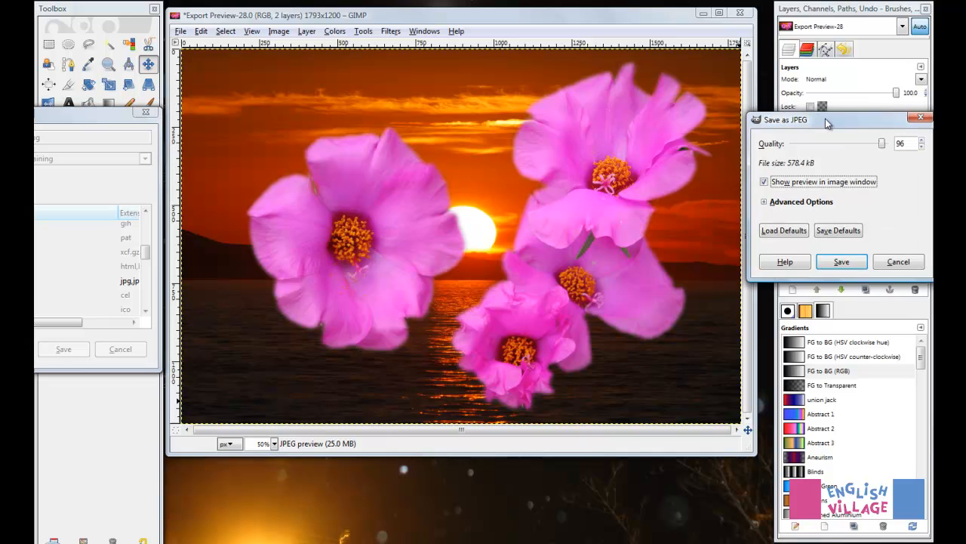
left_click_drag(825, 118, 790, 148)
Compare the JPEG preview at quality 0 and 100, and save the file at quality 80
left_click(824, 147)
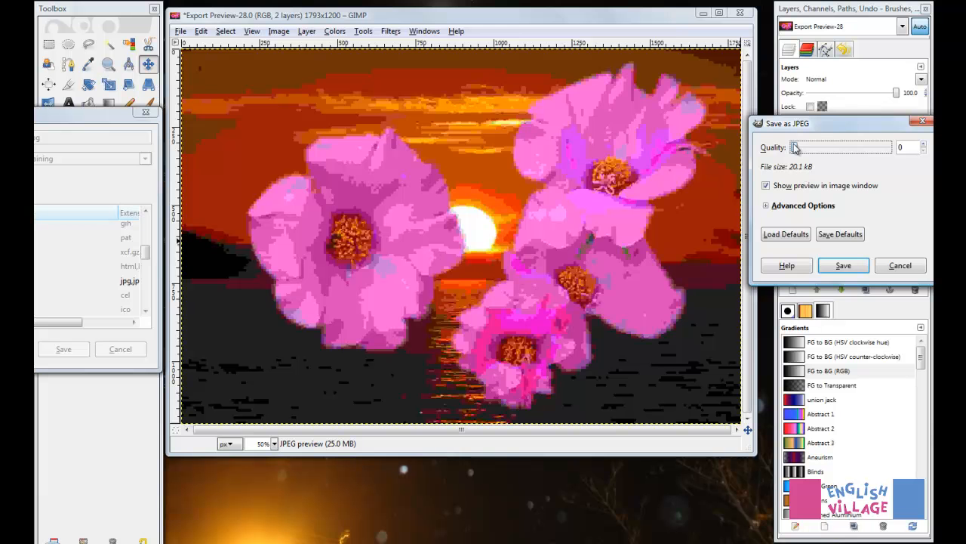
left_click_drag(795, 149, 906, 154)
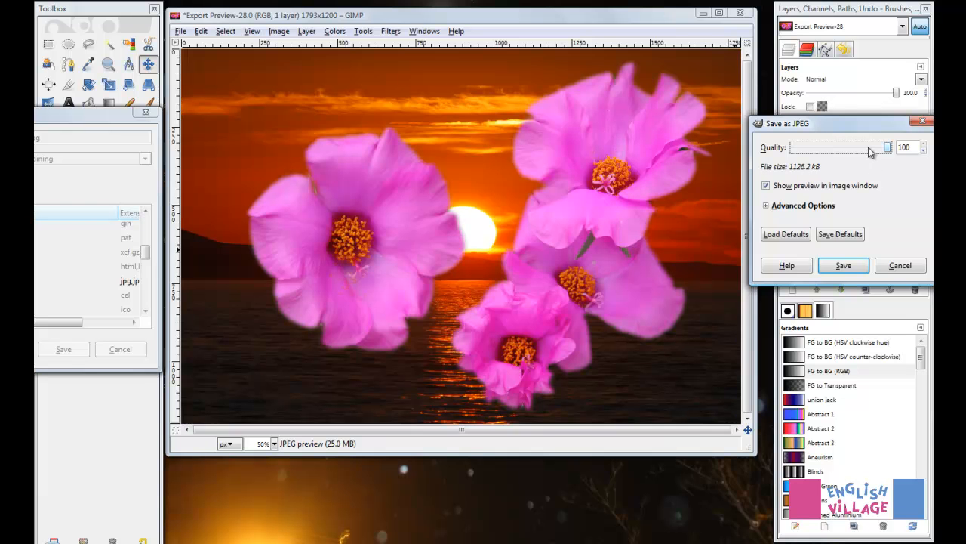
mouse_move(868, 152)
left_mouse_down()
mouse_move(825, 149)
mouse_move(882, 150)
mouse_move(858, 151)
mouse_move(870, 150)
left_mouse_up()
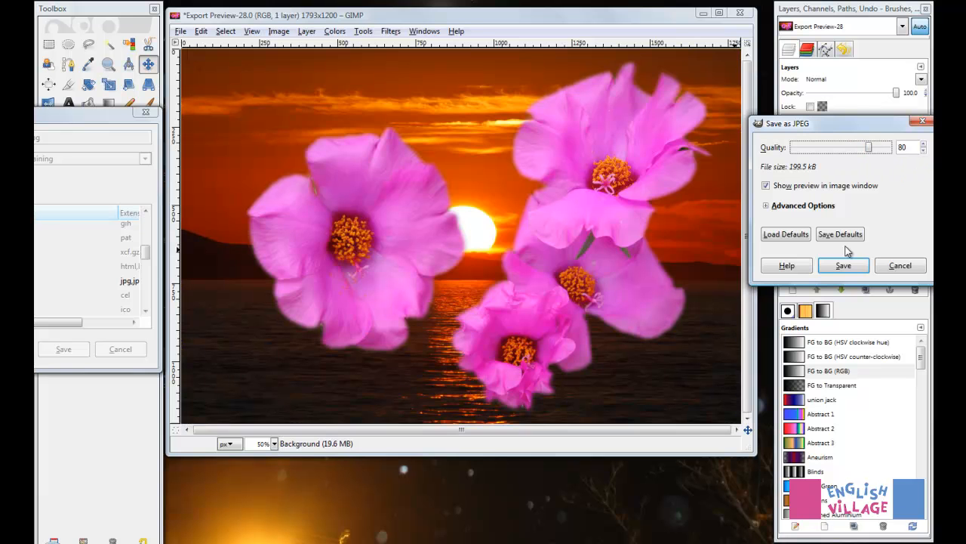
left_click(844, 266)
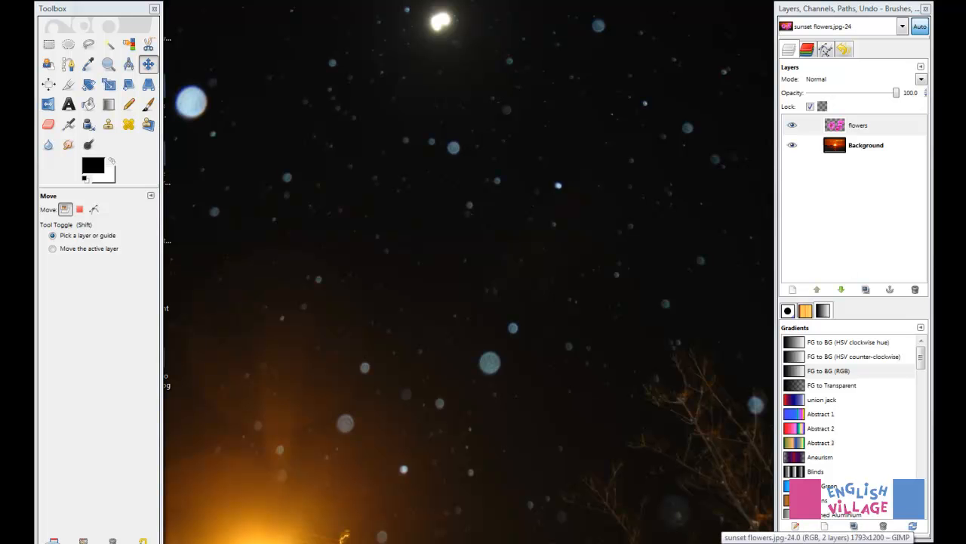
Restore the minimized sunset flowers.jpg image window and close it
left_click(752, 524)
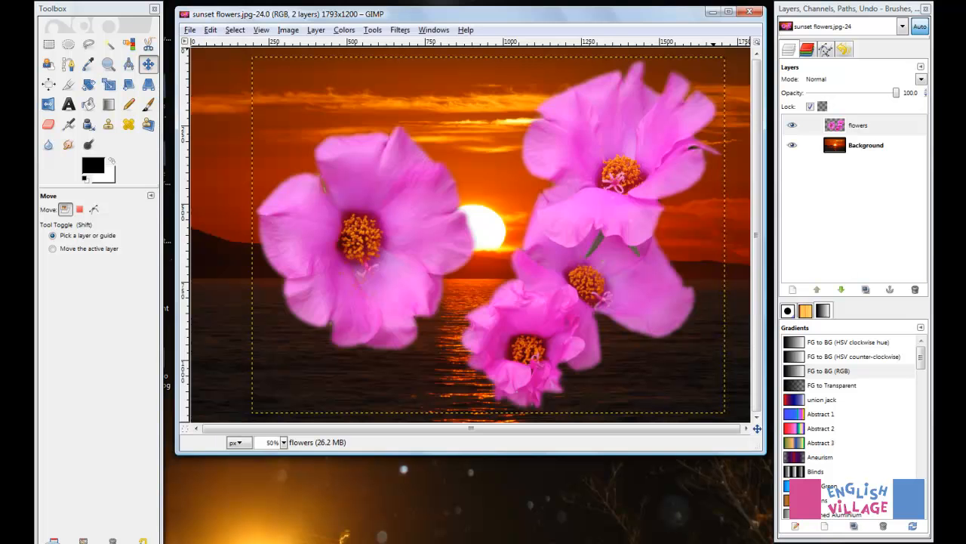
left_click(750, 10)
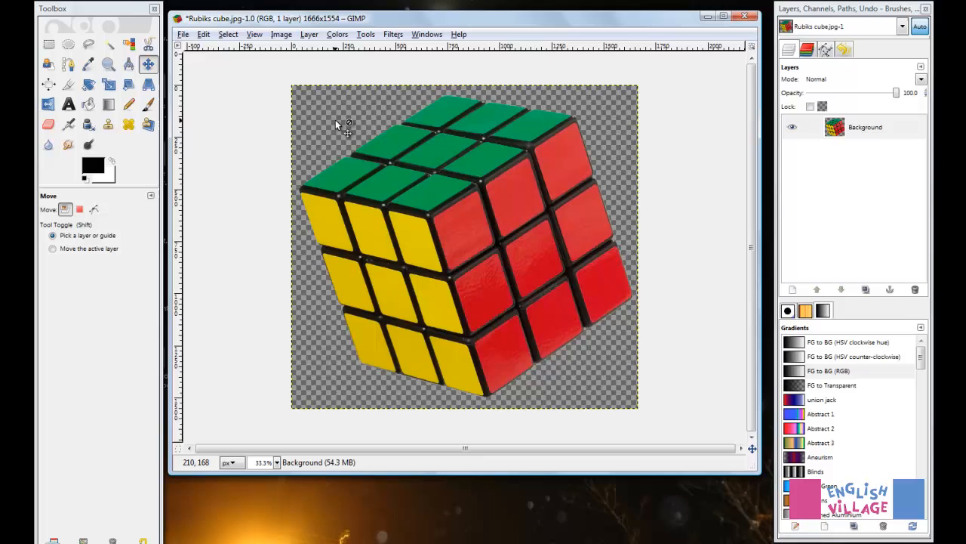
Open the exported file sunset flowers.jpg from the ODP Video Training folder
left_click(182, 35)
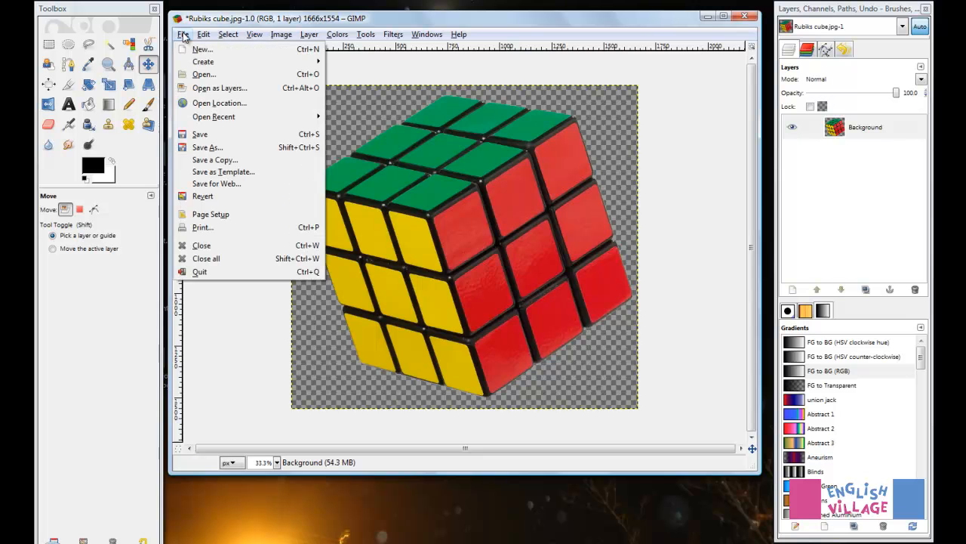
left_click(202, 74)
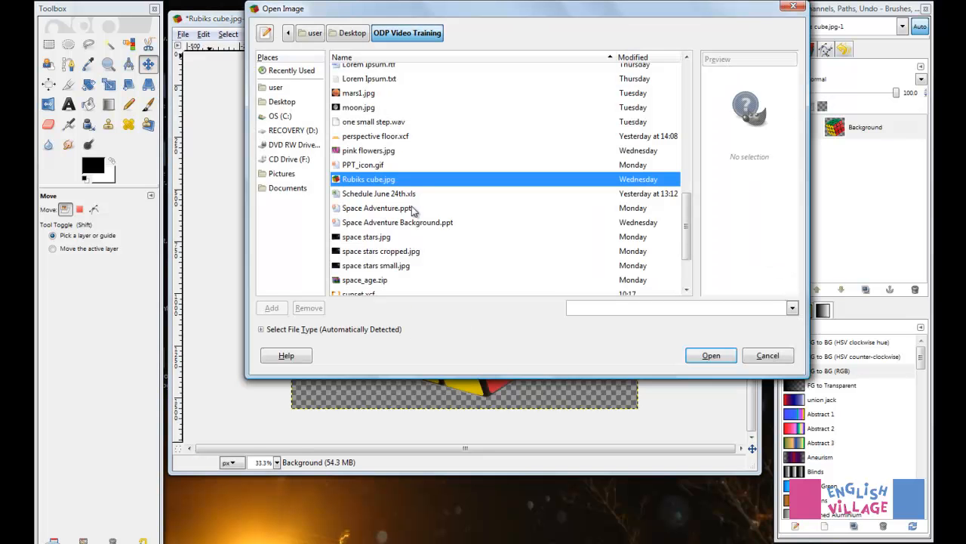
scroll(423, 200, "down", 1)
scroll(434, 188, "down", 2)
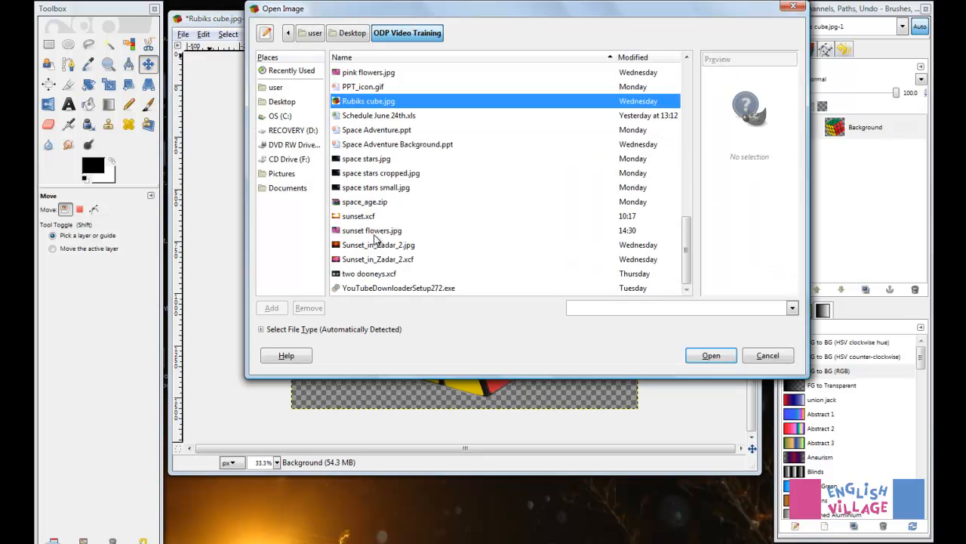
left_click(352, 231)
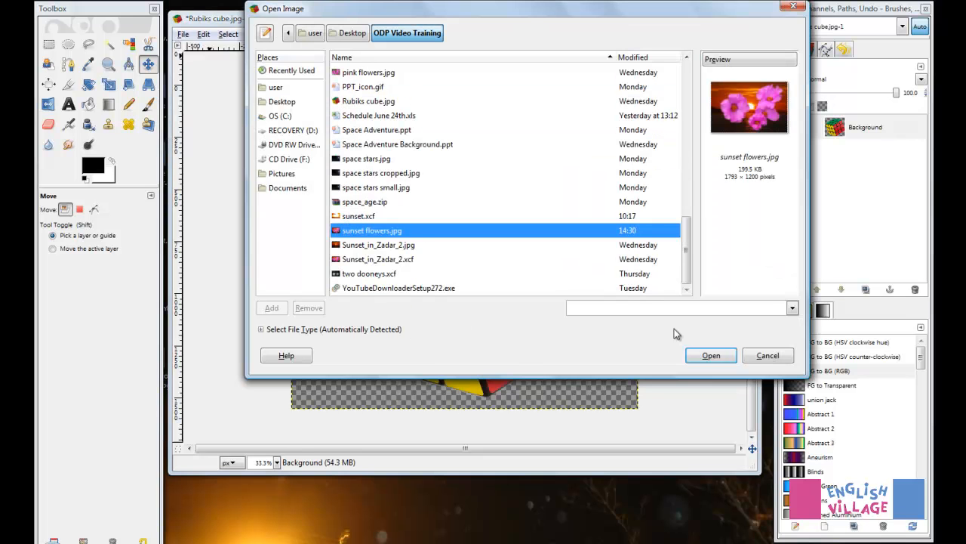
left_click(702, 353)
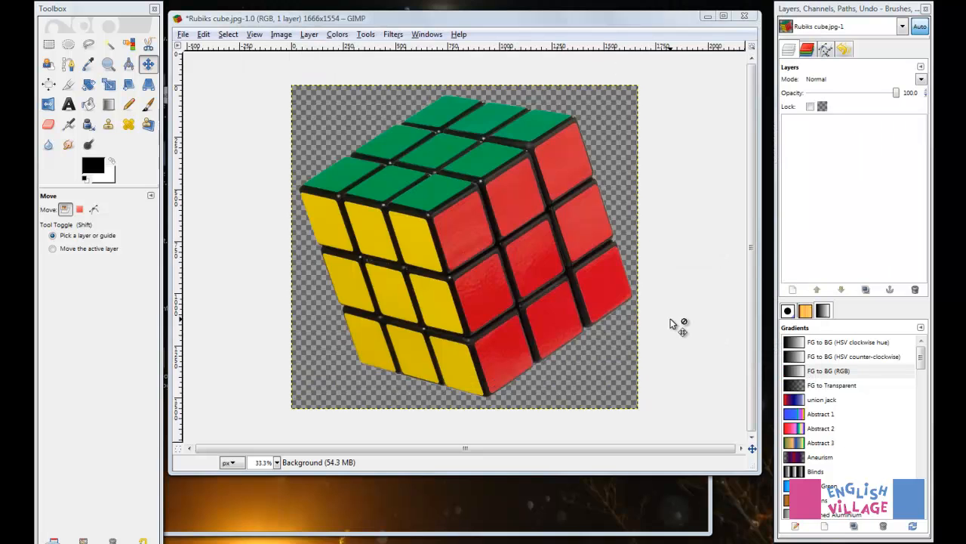
Bring the sunset flowers.jpg window forward over the Rubik's cube image and examine its layer structure
left_click(617, 531)
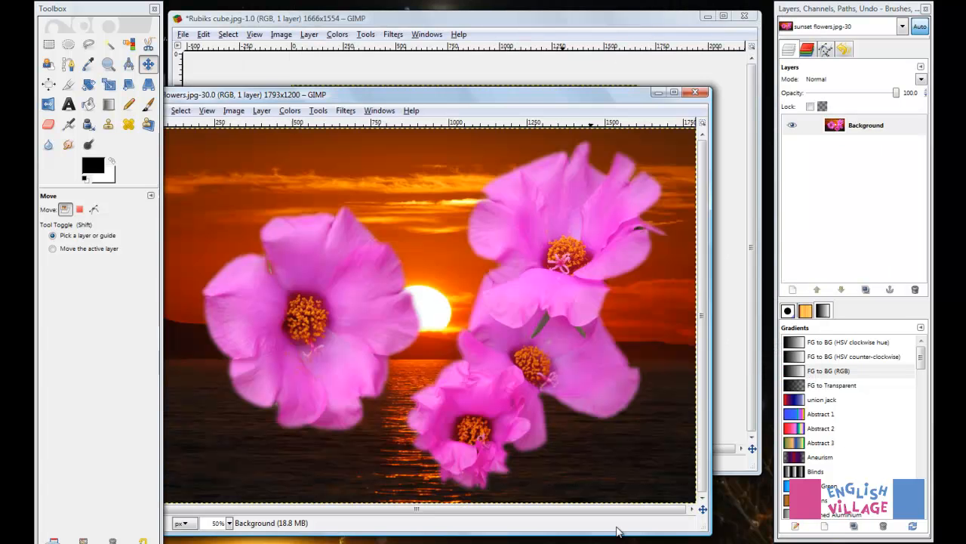
left_click_drag(559, 100, 611, 27)
left_click(868, 126)
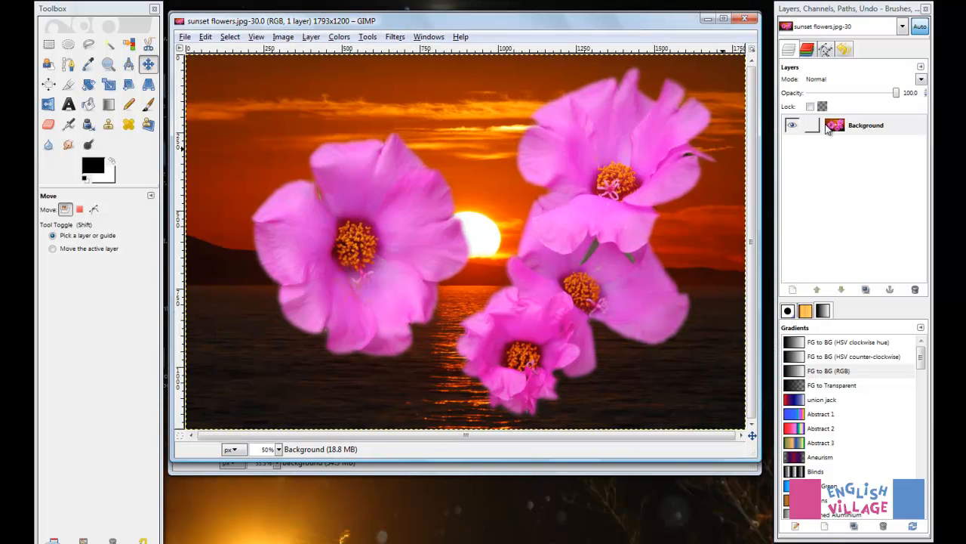
left_click_drag(617, 118, 448, 173)
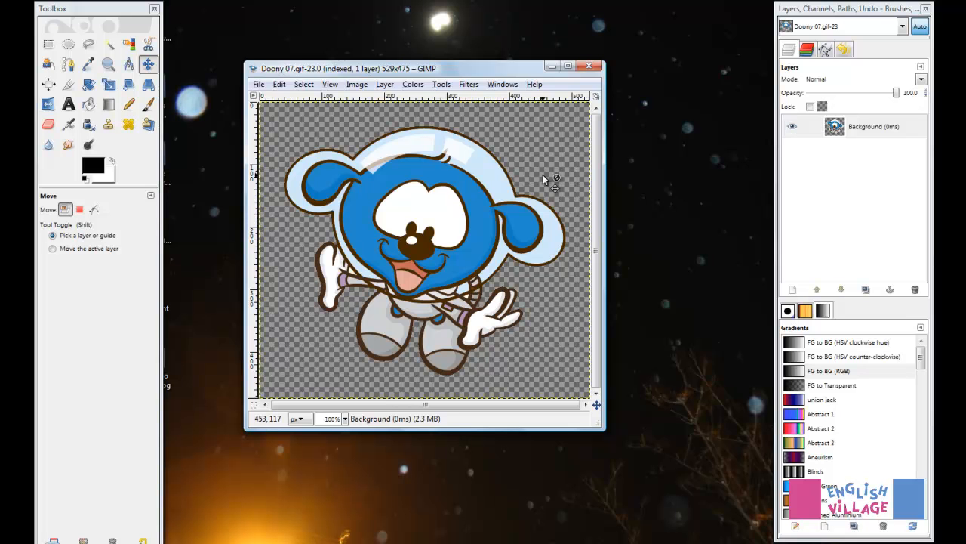
Set up saving the Doony 07.gif image under the name Doony 07.jpg with the JPEG image file type
left_click(259, 84)
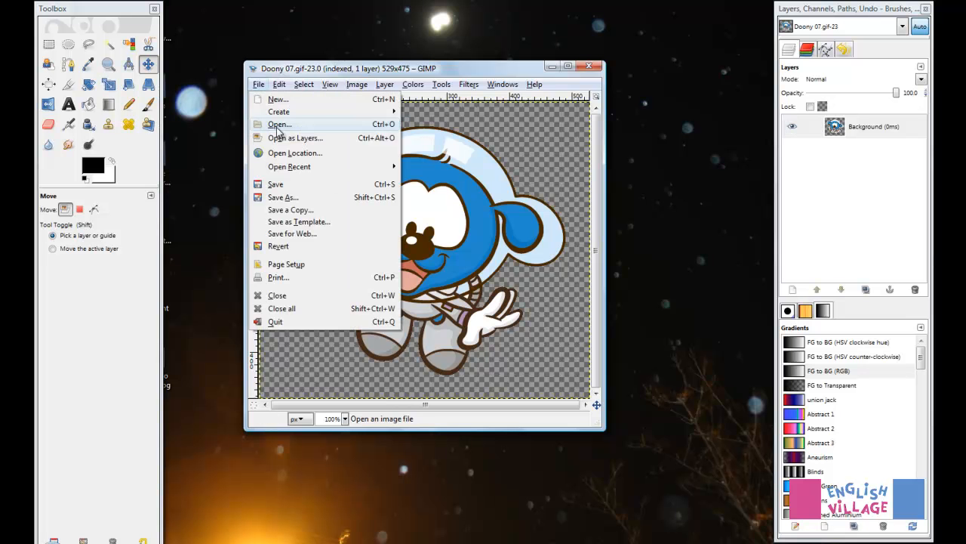
left_click(294, 197)
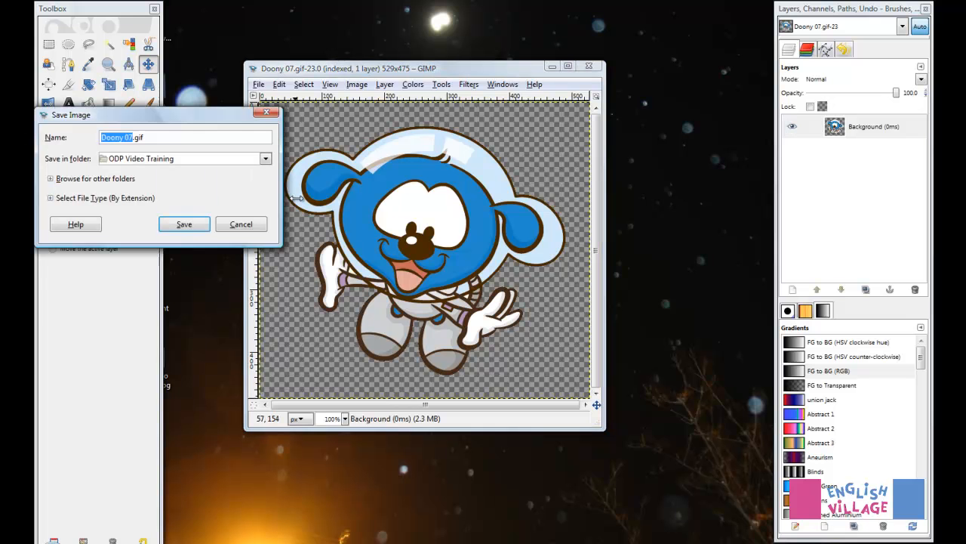
left_click(96, 197)
scroll(147, 256, "down", 3)
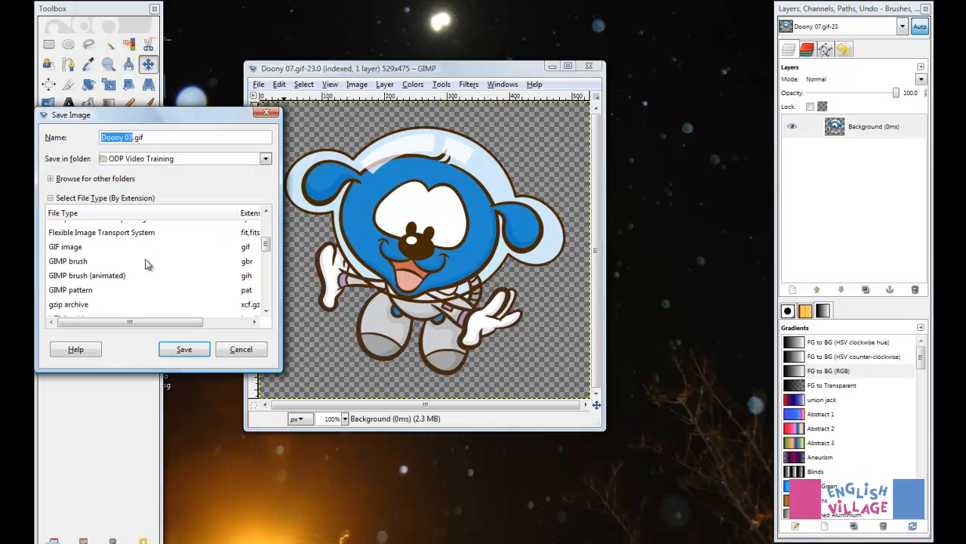
scroll(113, 279, "down", 2)
left_click(75, 261)
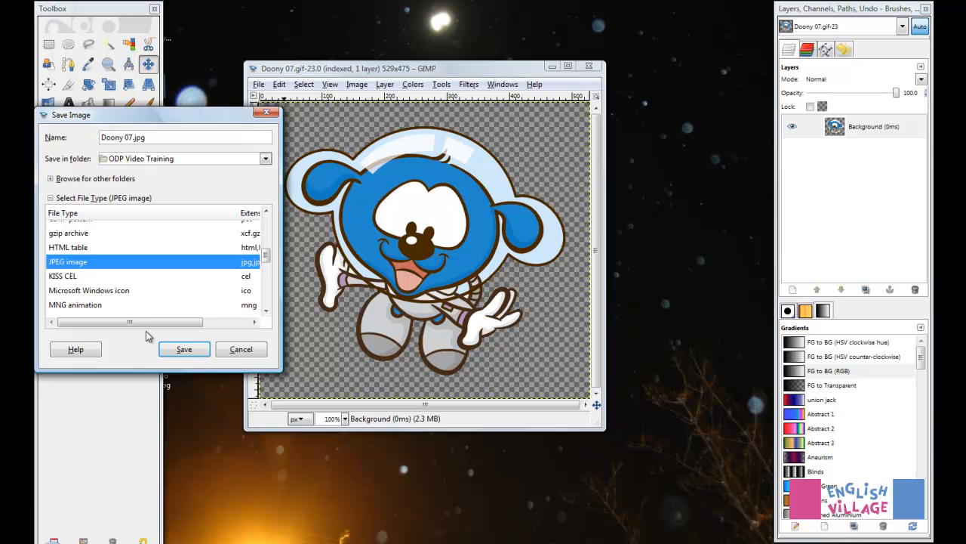
Review the JPEG export conversion options, back out of the export, and check the original image's color mode
left_click(181, 352)
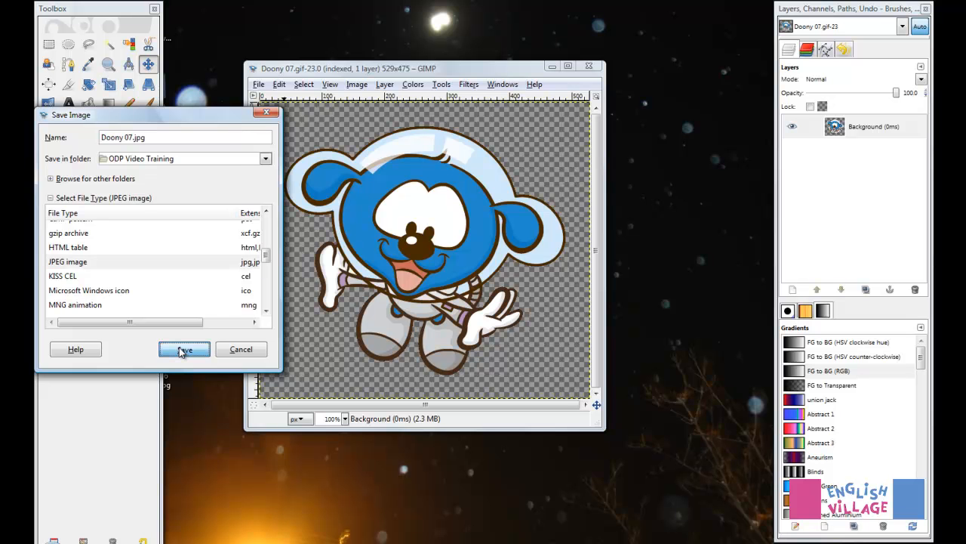
left_click_drag(268, 125, 747, 69)
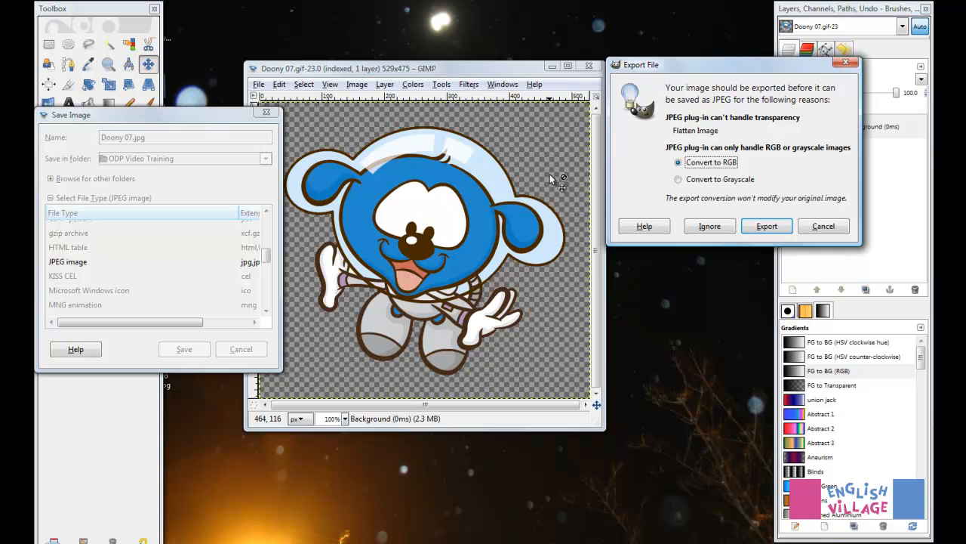
left_click(845, 64)
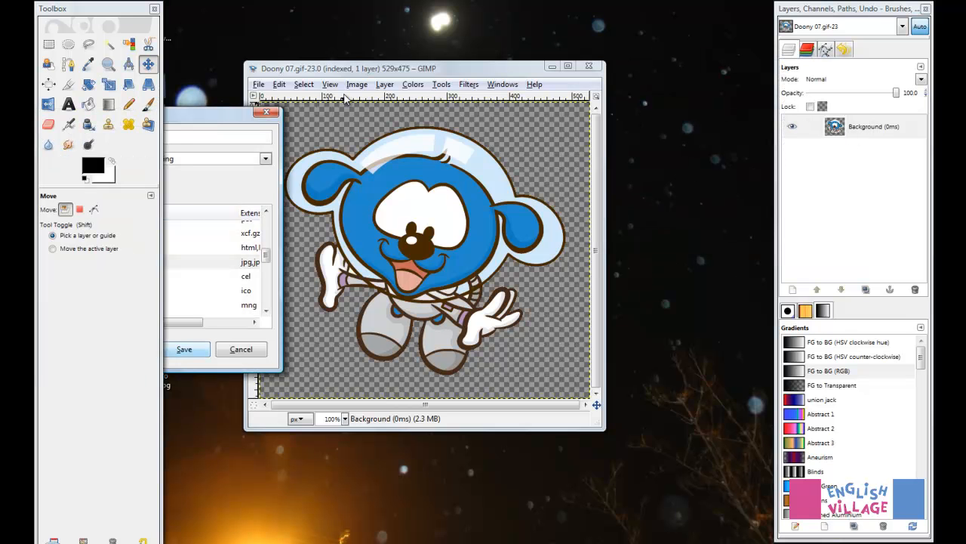
left_click(357, 84)
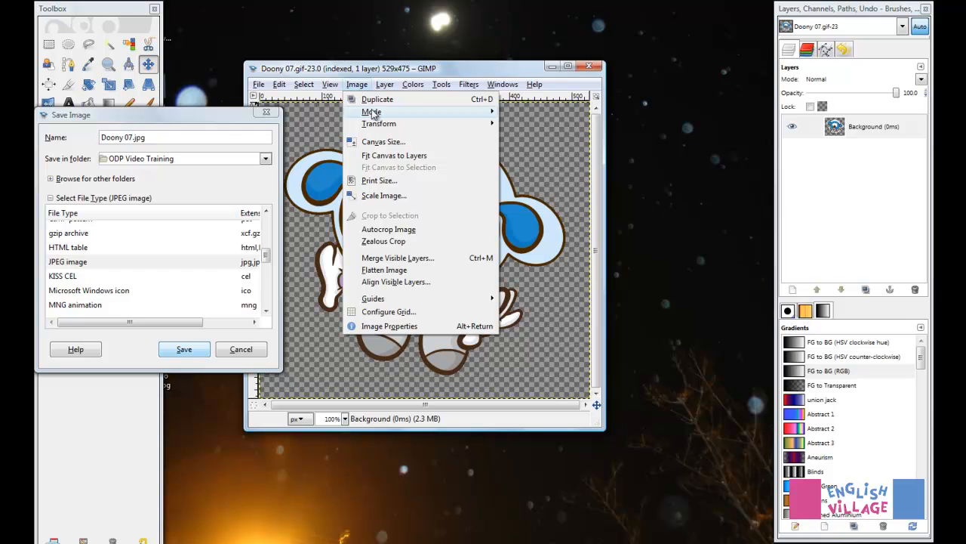
mouse_move(372, 114)
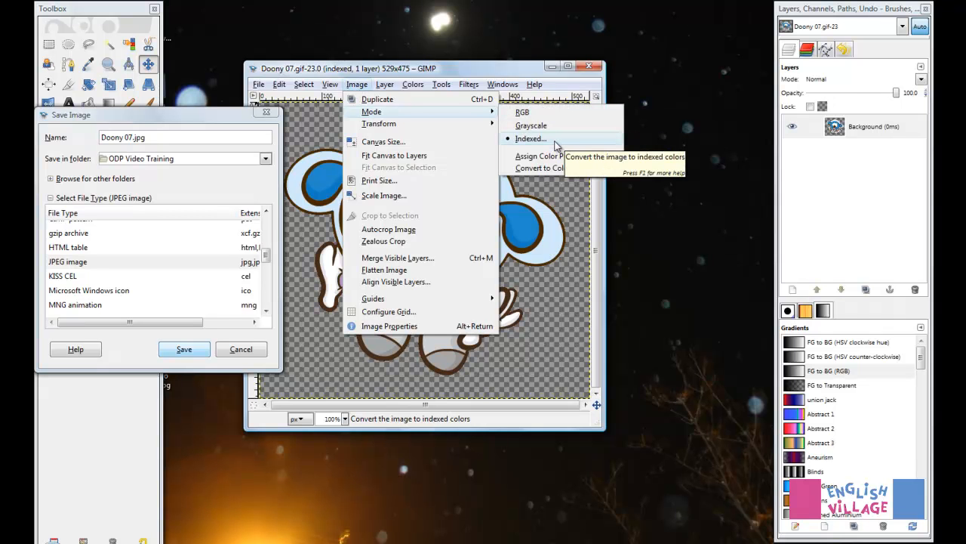
left_click(572, 195)
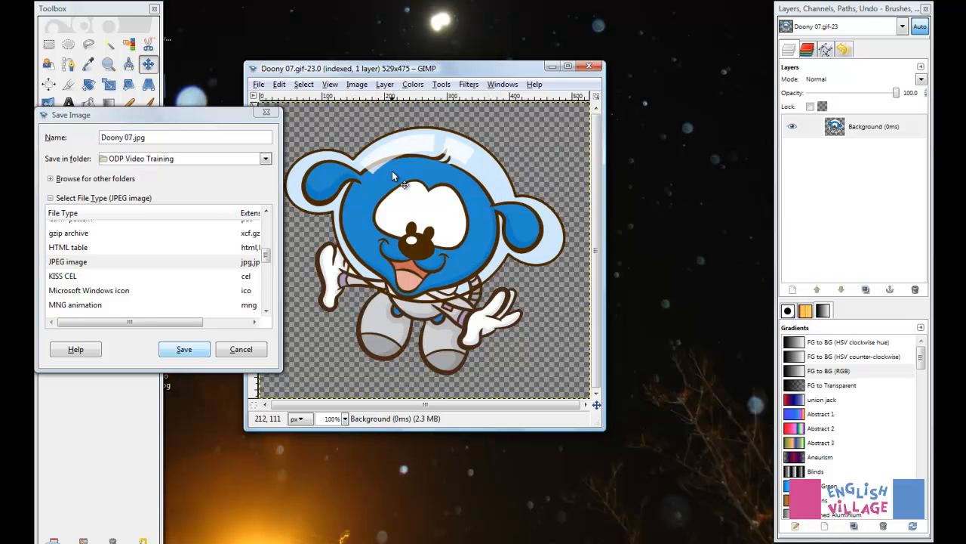
Save Doony 07.jpg by exporting it flattened and converted to RGB, and close the original GIF image
left_click(189, 349)
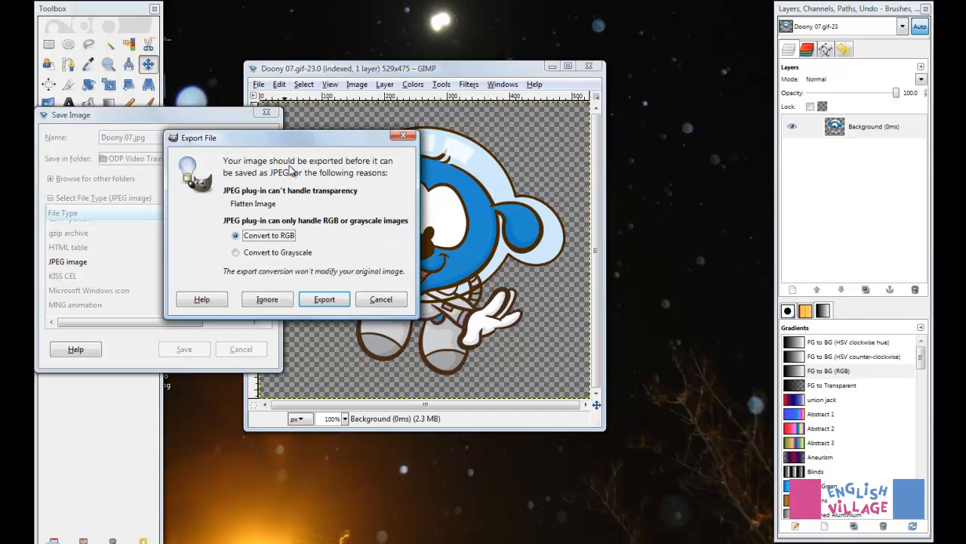
left_click_drag(300, 140, 754, 133)
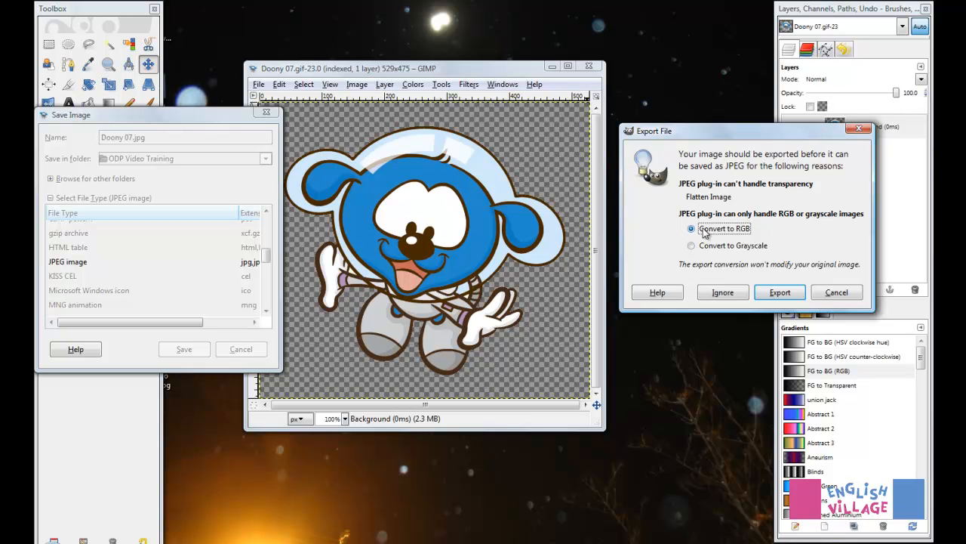
left_click(780, 293)
left_click(168, 184)
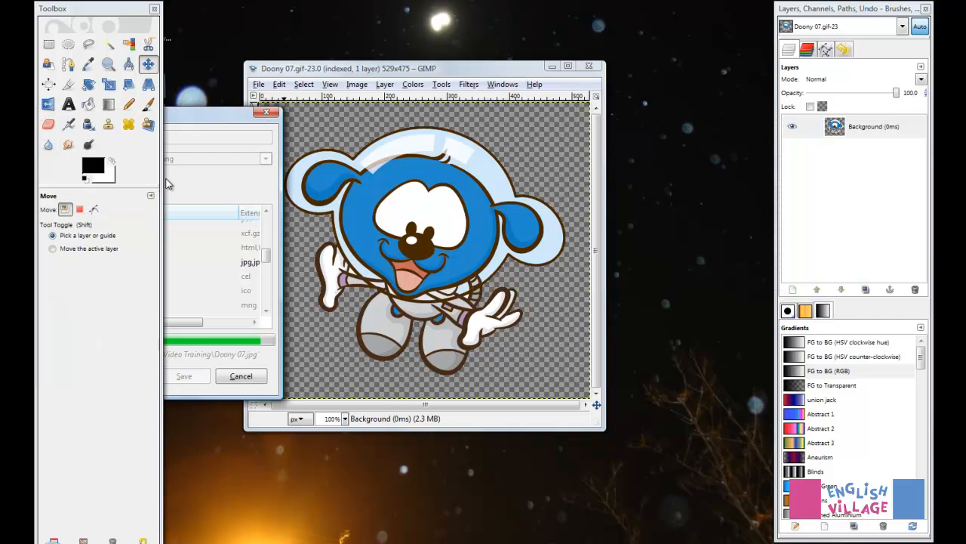
left_click(591, 69)
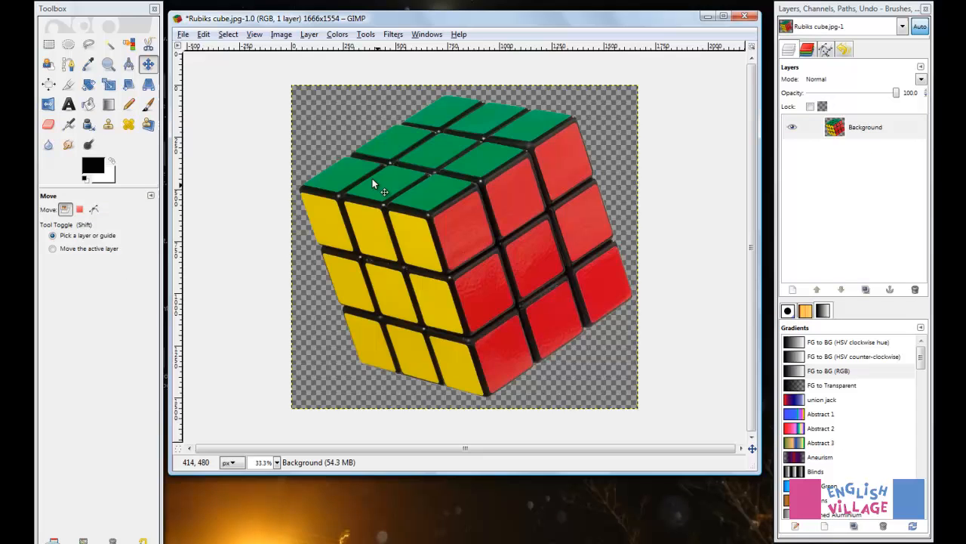
Open the exported file Doony 07.jpg from the ODP Video Training folder
left_click(182, 35)
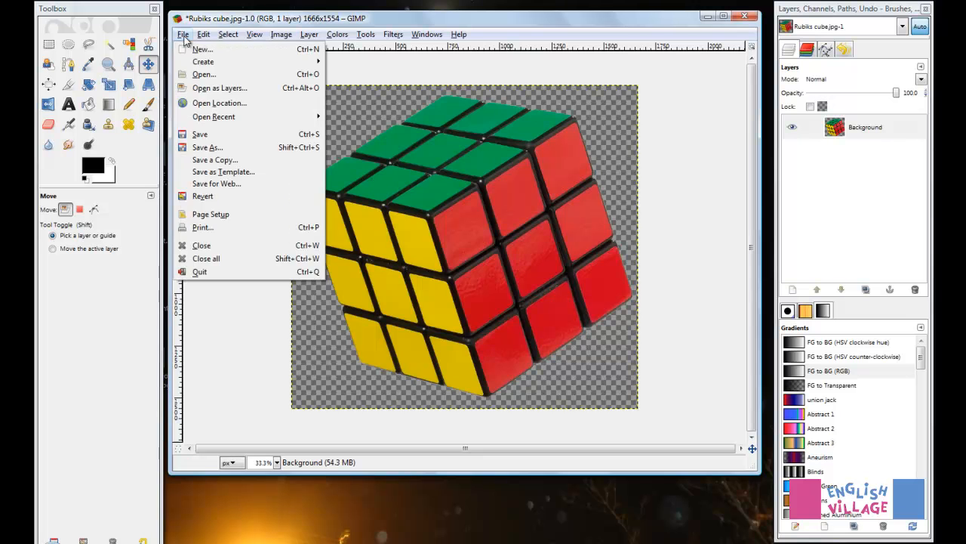
left_click(215, 74)
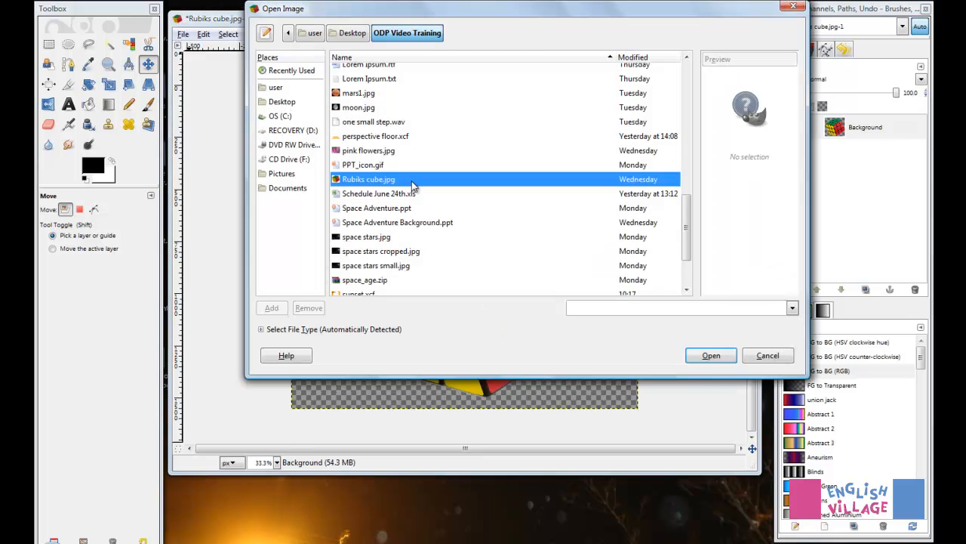
scroll(441, 78, "up", 3)
scroll(444, 91, "up", 4)
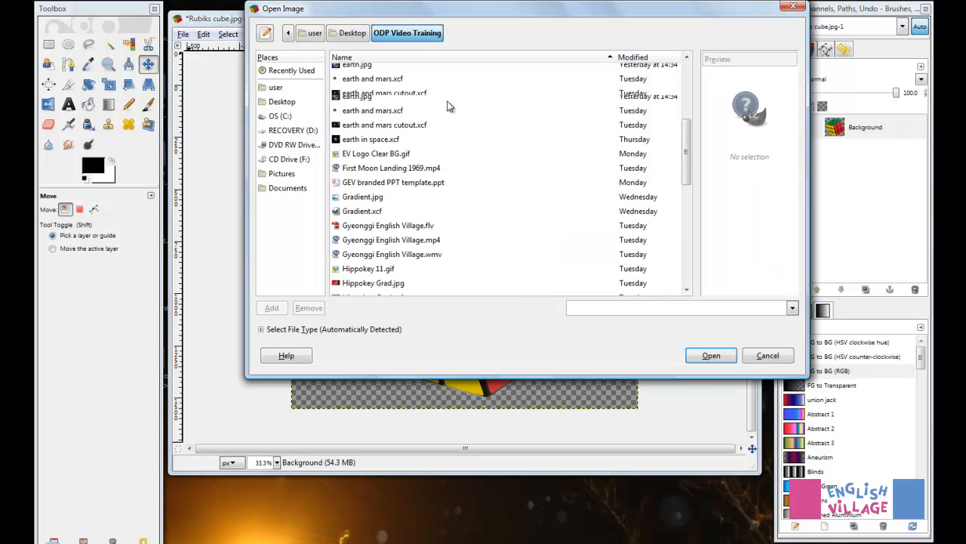
scroll(446, 105, "up", 3)
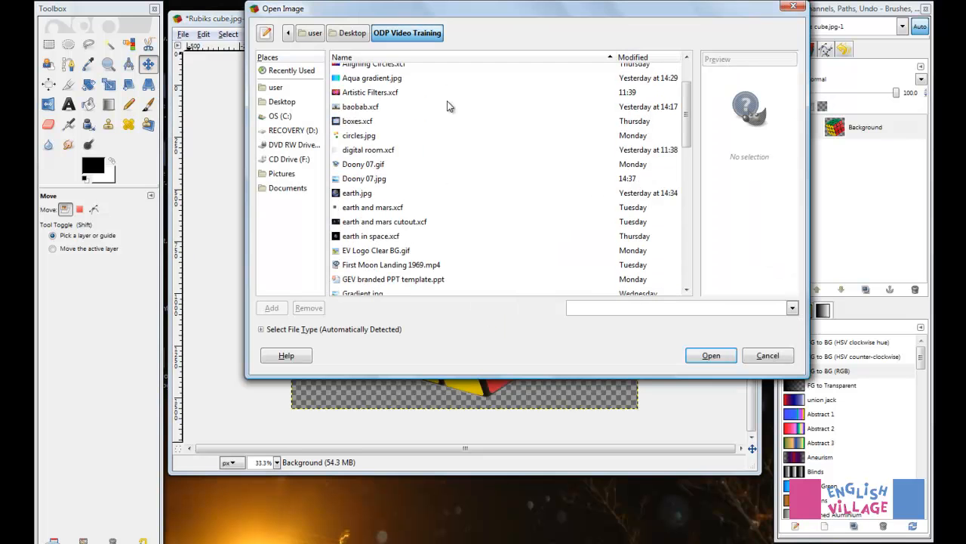
left_click(354, 179)
left_click(705, 356)
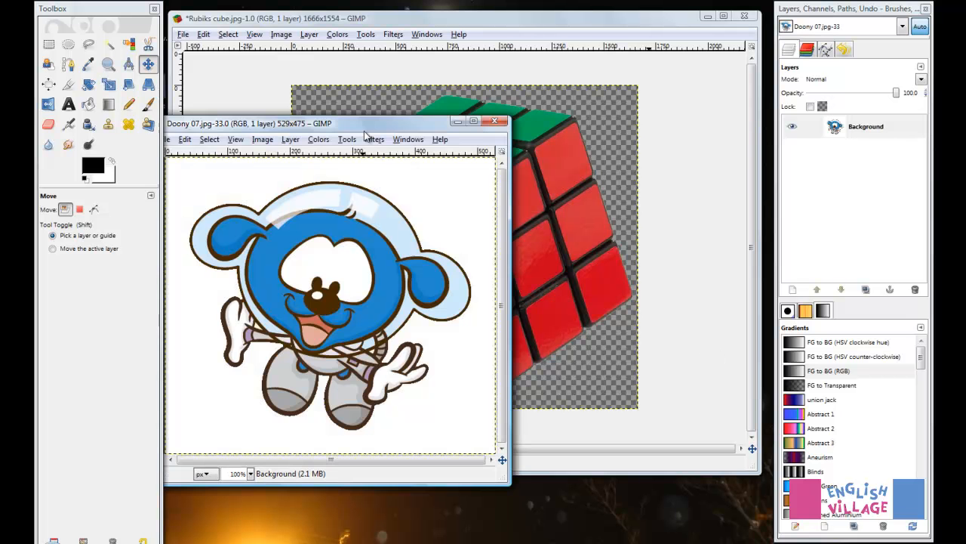
Move the Doony 07.jpg window into clear view and check the image's color mode
left_click_drag(365, 132, 478, 72)
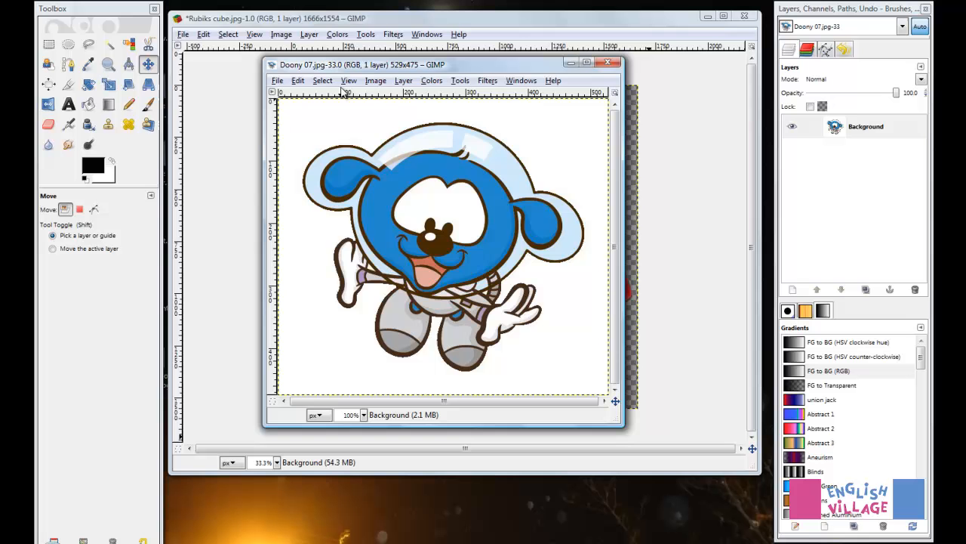
left_click(373, 81)
mouse_move(393, 122)
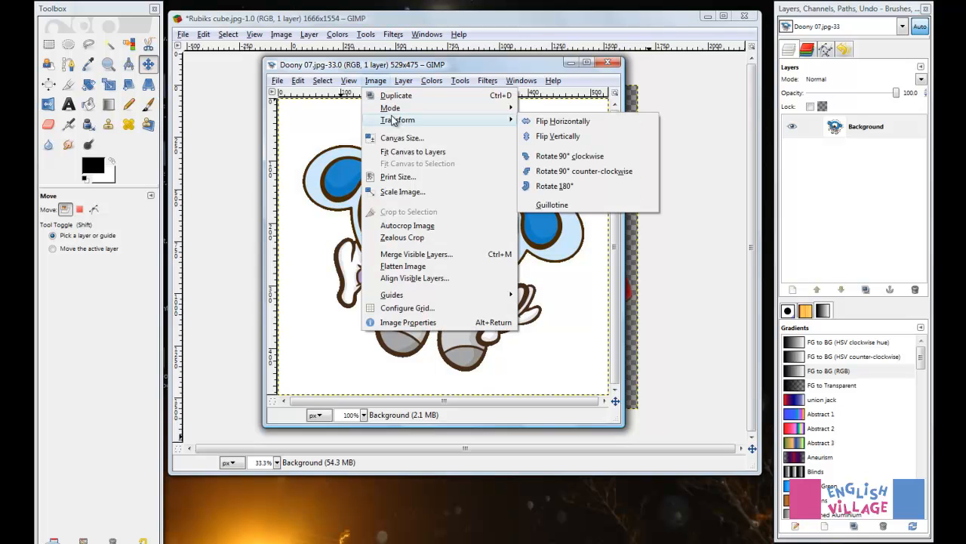
mouse_move(451, 113)
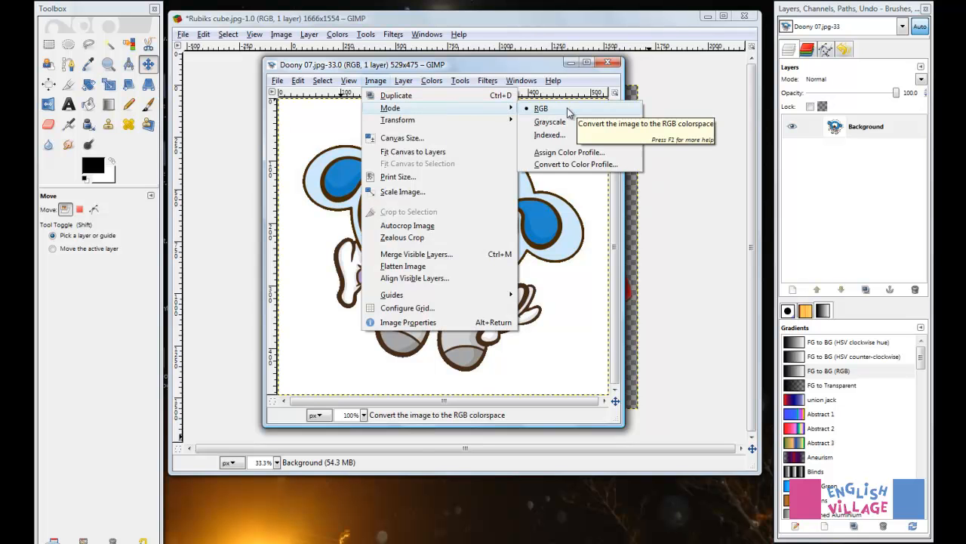